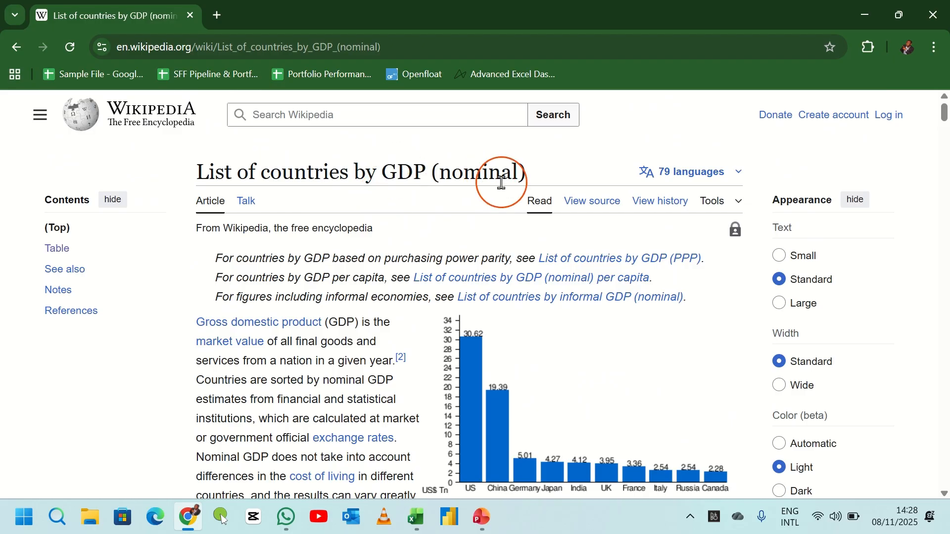
- Scroll through the Wikipedia article down to the GDP forecast or estimate by country table
{"action": "scroll", "coordinate": [352, 251], "scroll_direction": "down", "scroll_amount": 2}
{"action": "scroll", "coordinate": [356, 256], "scroll_direction": "down", "scroll_amount": 15}
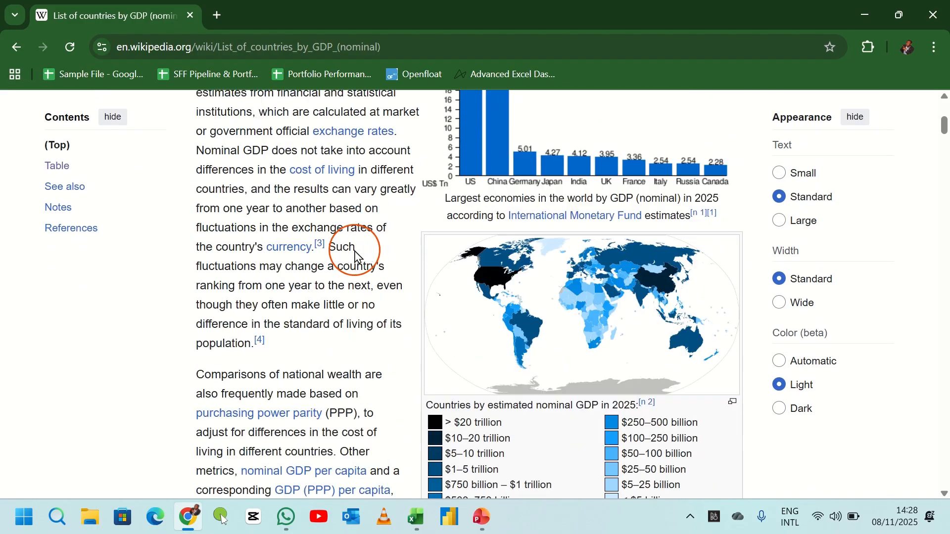
{"action": "scroll", "coordinate": [359, 257], "scroll_direction": "down", "scroll_amount": 2}
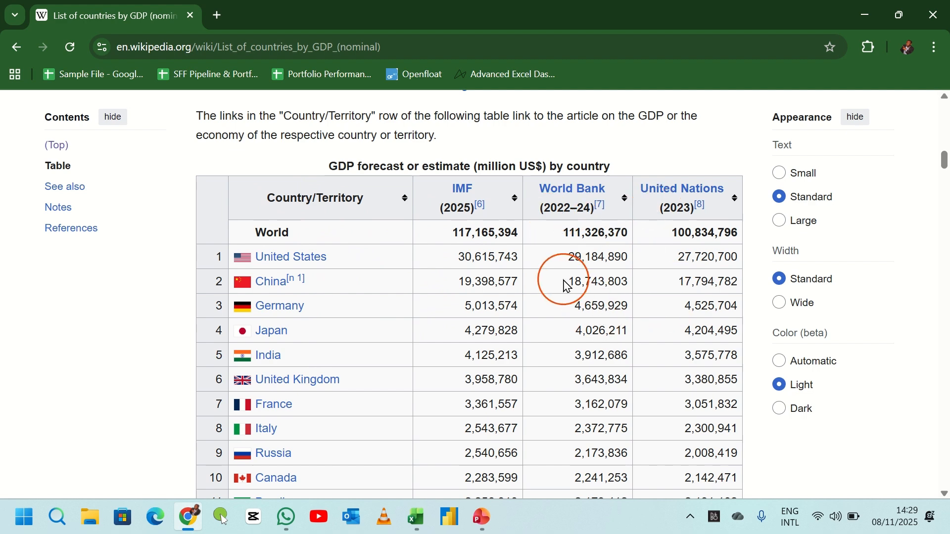
{"action": "scroll", "coordinate": [542, 282], "scroll_direction": "down", "scroll_amount": 2}
{"action": "scroll", "coordinate": [460, 295], "scroll_direction": "up", "scroll_amount": 3}
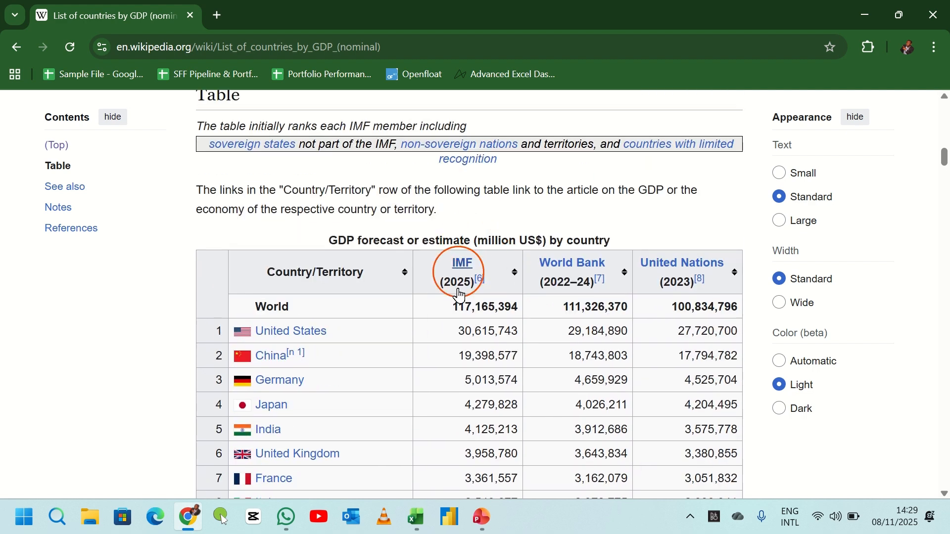
- Try selecting rows of the table and sorting it by Country/Territory before restoring its original order
{"action": "left_click_drag", "start_coordinate": [452, 307], "coordinate": [689, 458]}
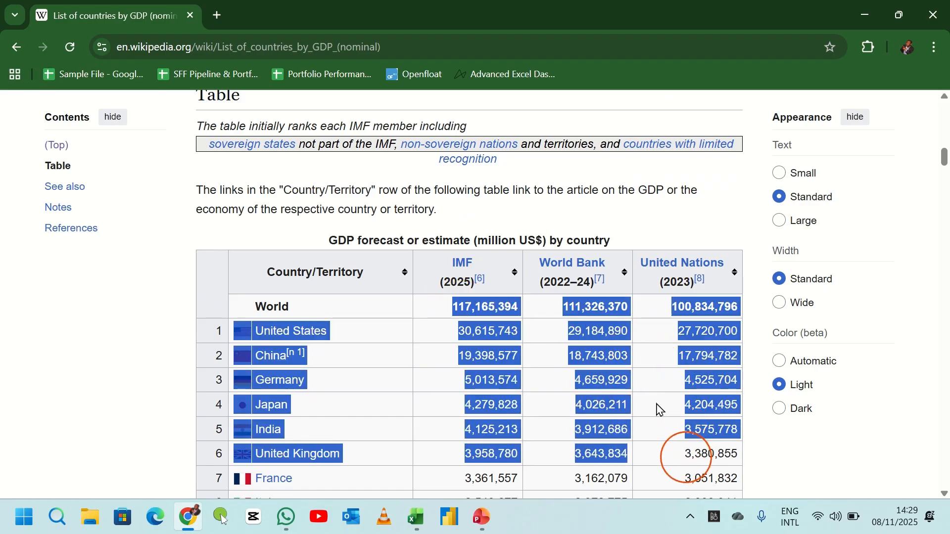
{"action": "right_click", "coordinate": [592, 332]}
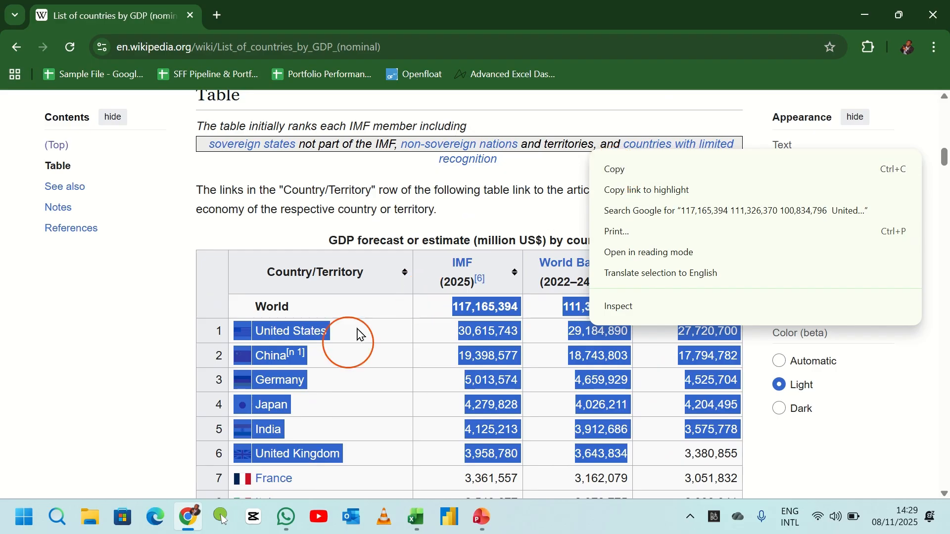
{"action": "left_click", "coordinate": [381, 271]}
{"action": "left_click", "coordinate": [381, 272]}
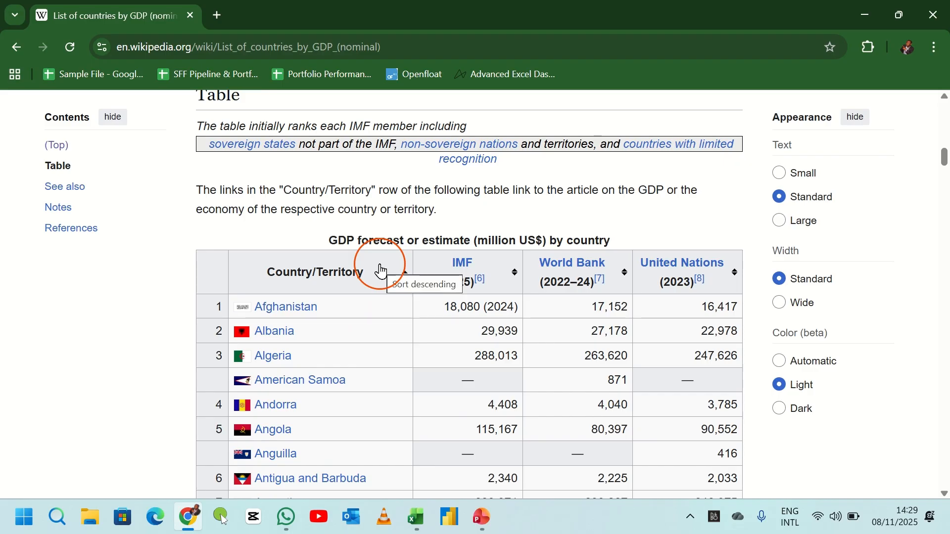
{"action": "left_click", "coordinate": [381, 272]}
{"action": "left_click", "coordinate": [381, 271]}
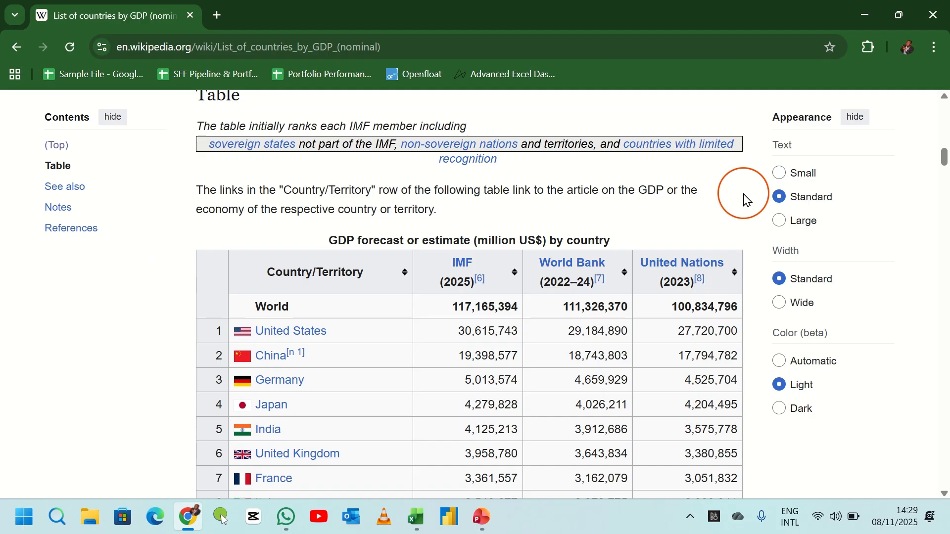
- Copy the article's URL and switch to the Web Scraping workbook's data commands in Excel
{"action": "left_click", "coordinate": [407, 47]}
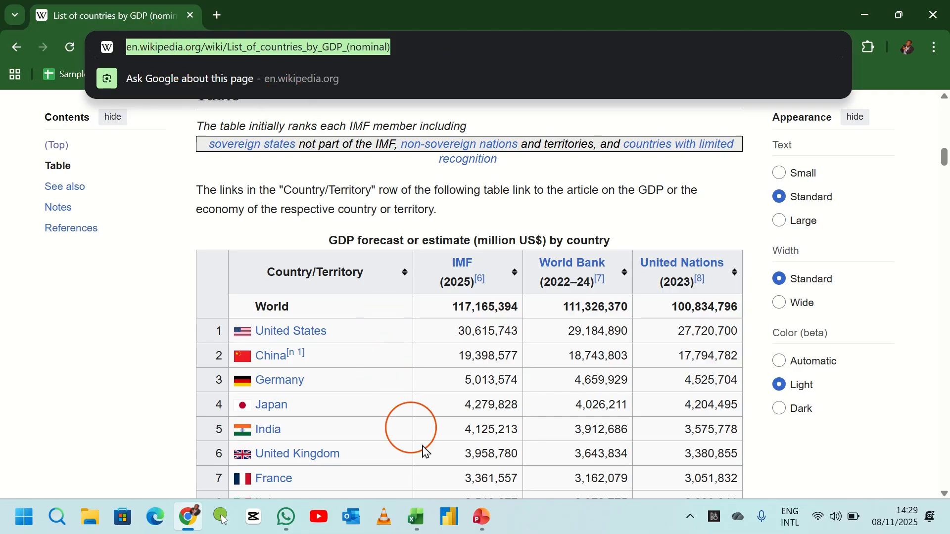
{"action": "left_click", "coordinate": [416, 518]}
{"action": "left_click", "coordinate": [386, 278]}
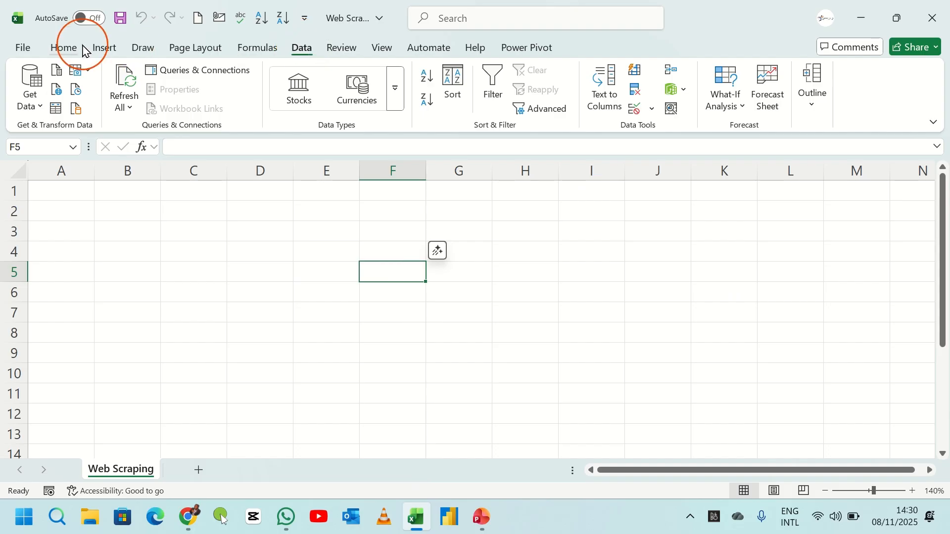
{"action": "left_click", "coordinate": [69, 47]}
{"action": "left_click", "coordinate": [302, 48]}
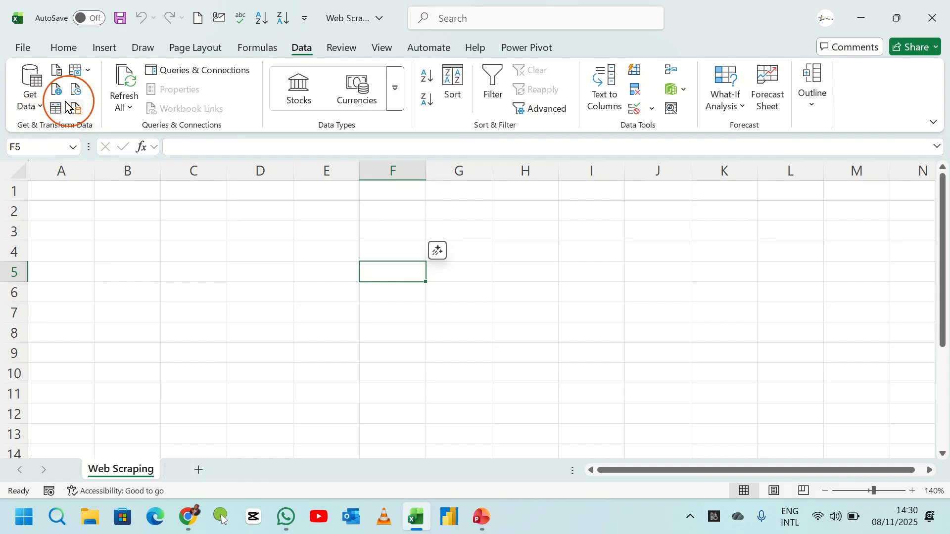
{"action": "left_click", "coordinate": [32, 105]}
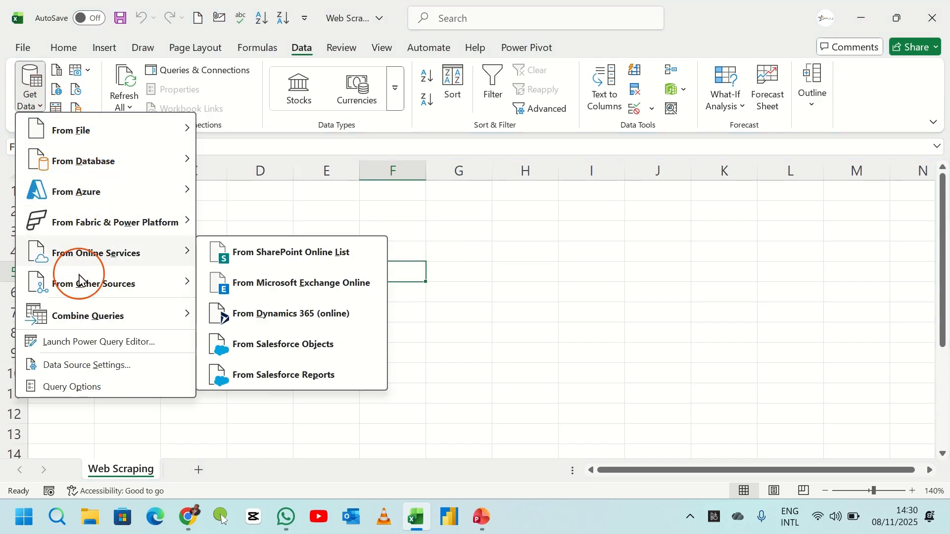
{"action": "mouse_move", "coordinate": [80, 281]}
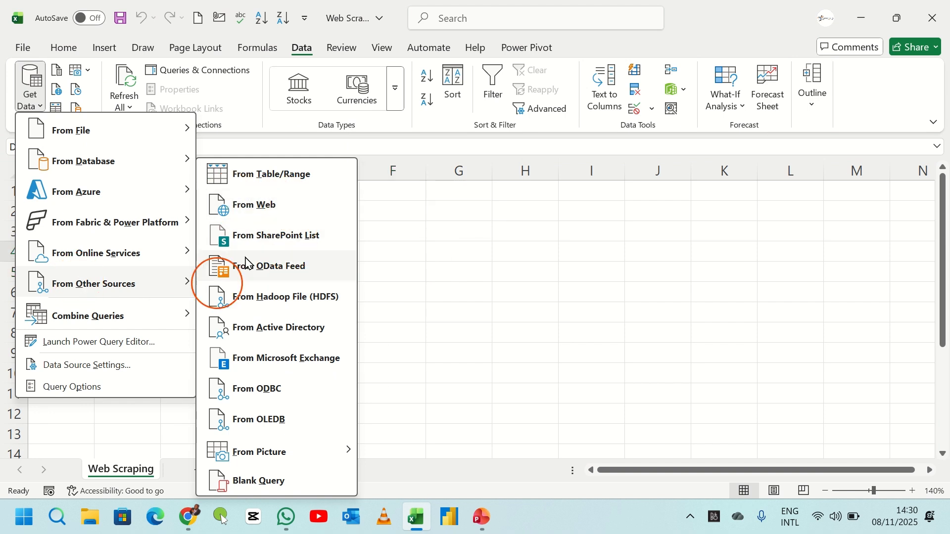
{"action": "left_click", "coordinate": [398, 215]}
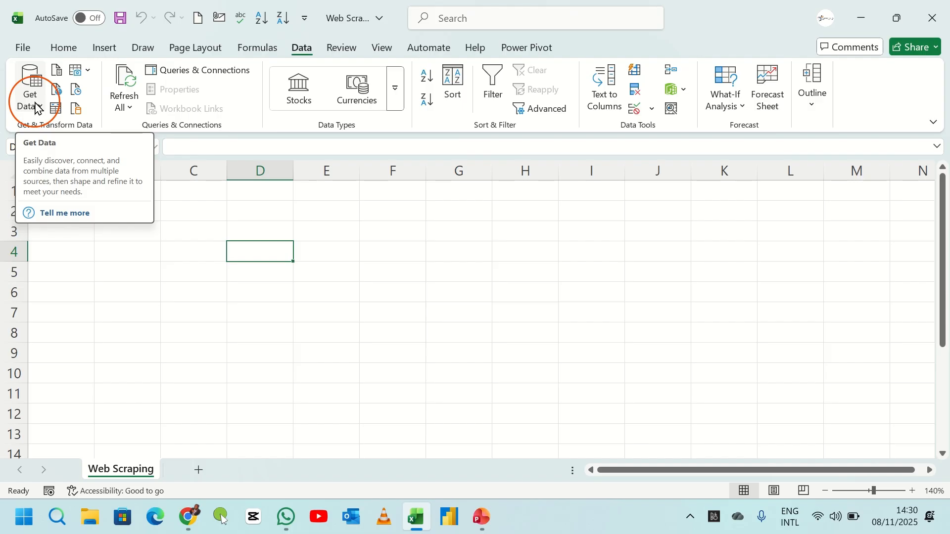
- Get data from the web, pasting the Wikipedia List of countries by GDP (nominal) URL as the source
{"action": "left_click", "coordinate": [37, 109]}
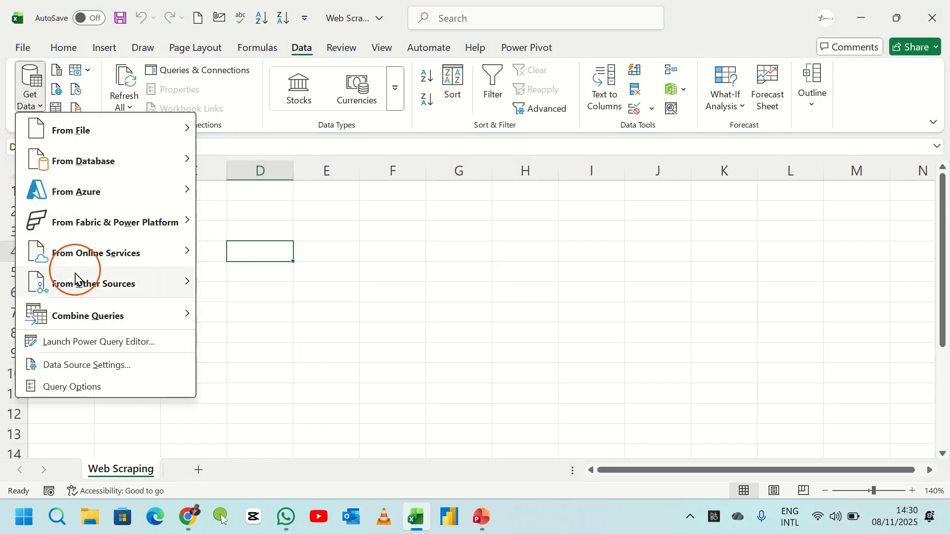
{"action": "mouse_move", "coordinate": [75, 278]}
{"action": "left_click", "coordinate": [246, 204]}
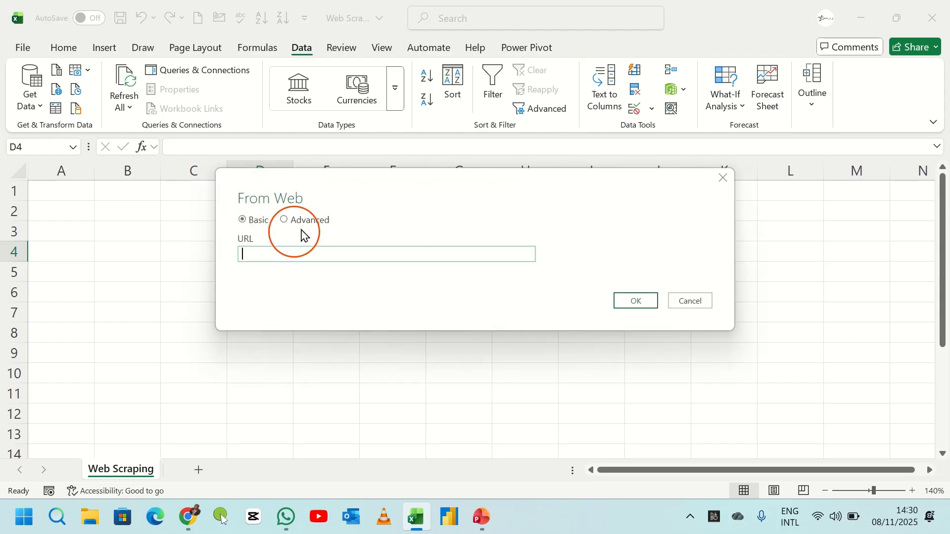
{"action": "left_click", "coordinate": [256, 255]}
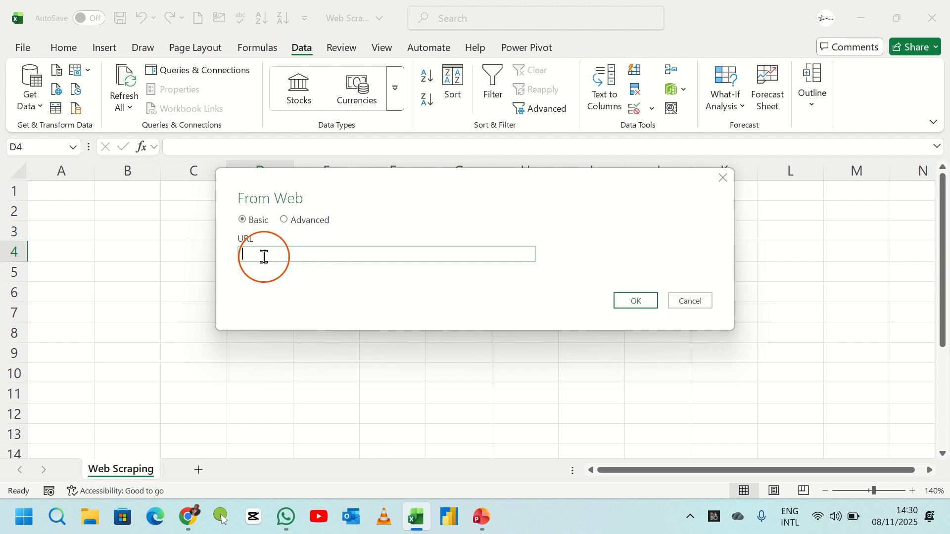
{"action": "key", "text": "ctrl+v"}
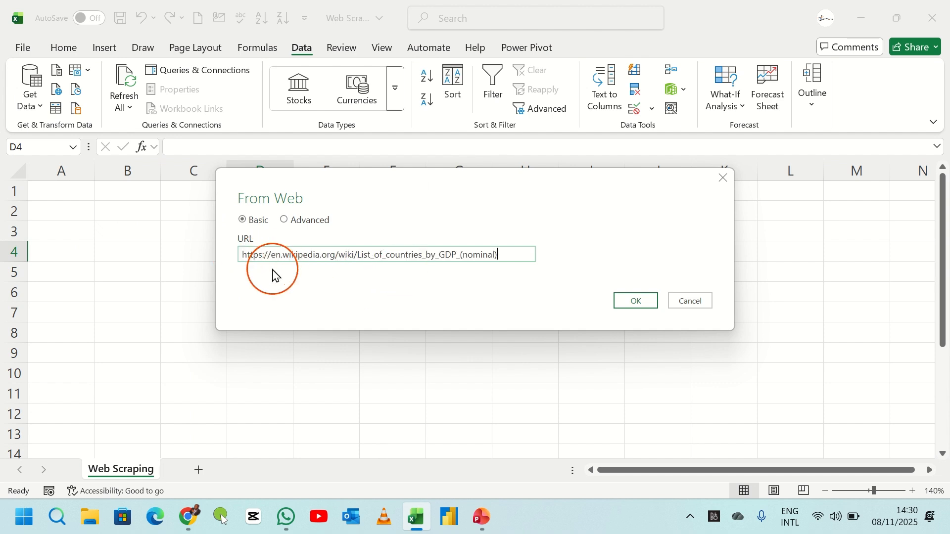
{"action": "left_click", "coordinate": [636, 307]}
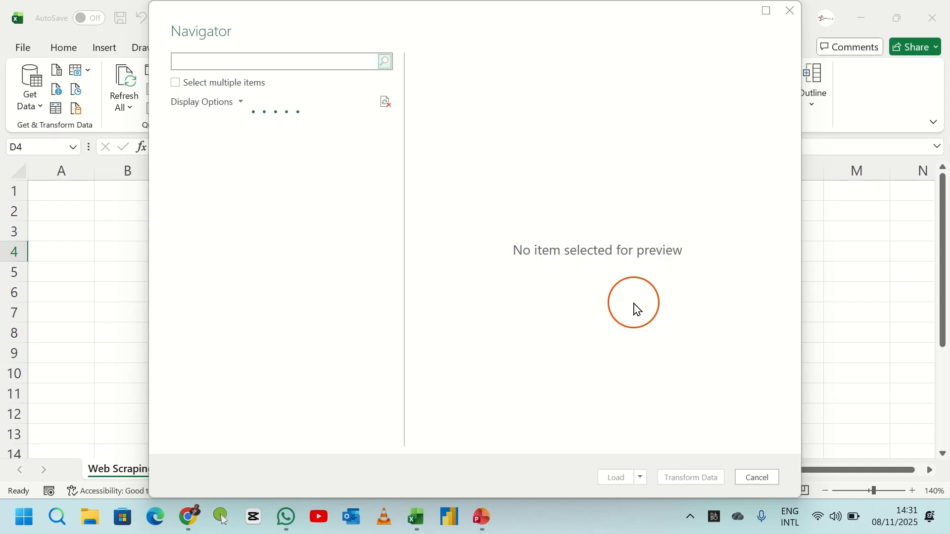
- Preview the HTML tables found on the page in the Navigator to identify the GDP forecast table
{"action": "left_click_drag", "start_coordinate": [285, 25], "coordinate": [256, 26]}
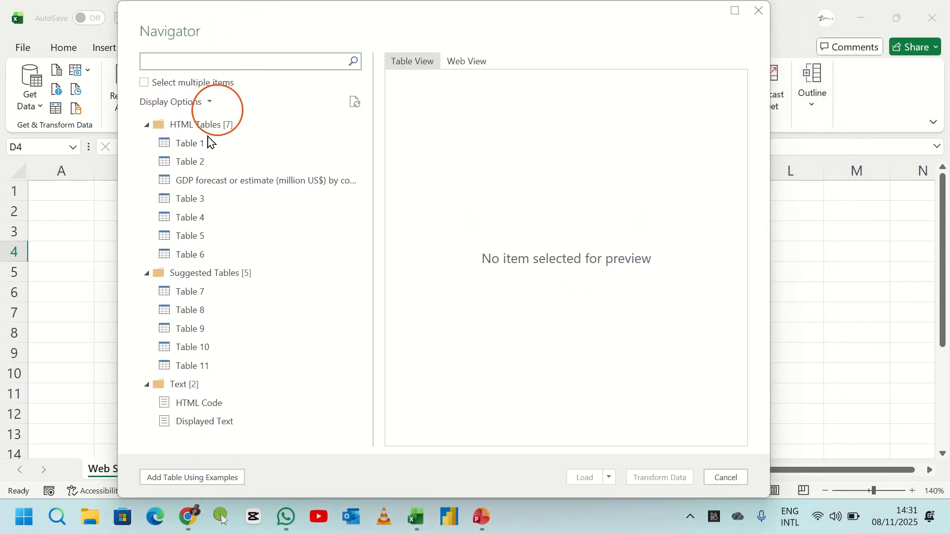
{"action": "left_click", "coordinate": [189, 145]}
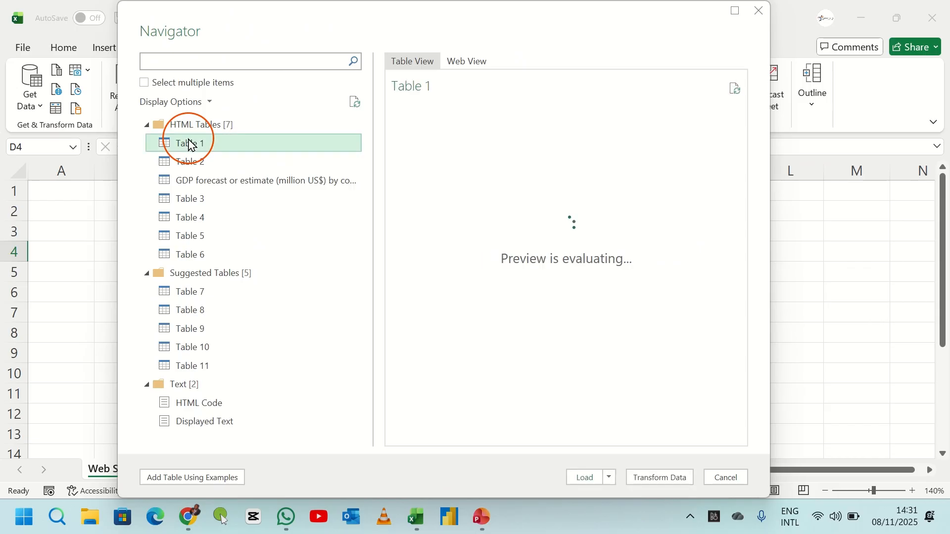
{"action": "left_click", "coordinate": [193, 164]}
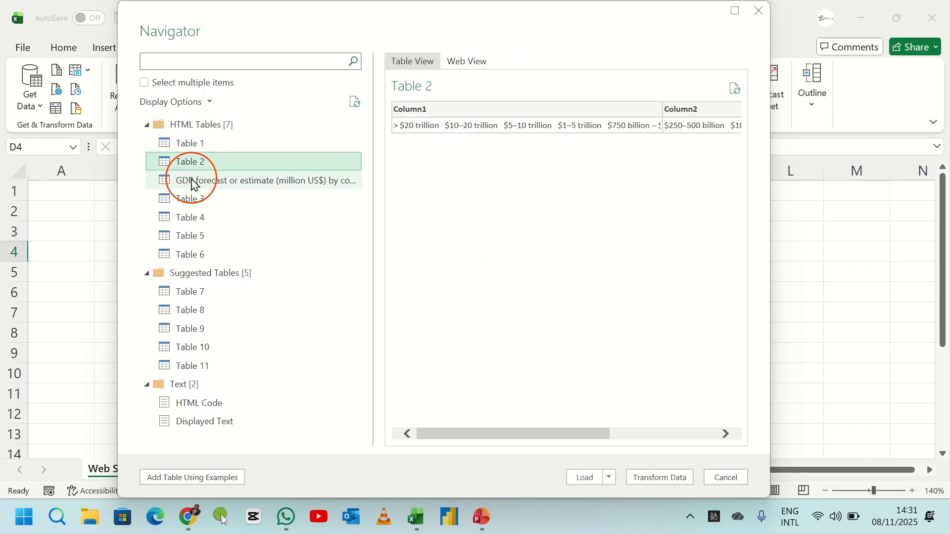
{"action": "left_click", "coordinate": [192, 182]}
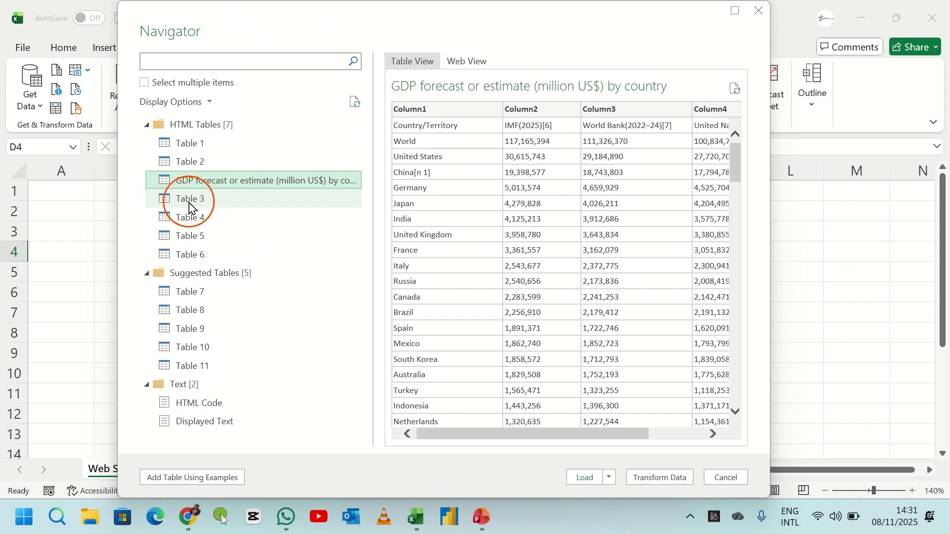
{"action": "left_click", "coordinate": [189, 204]}
{"action": "left_click", "coordinate": [186, 220]}
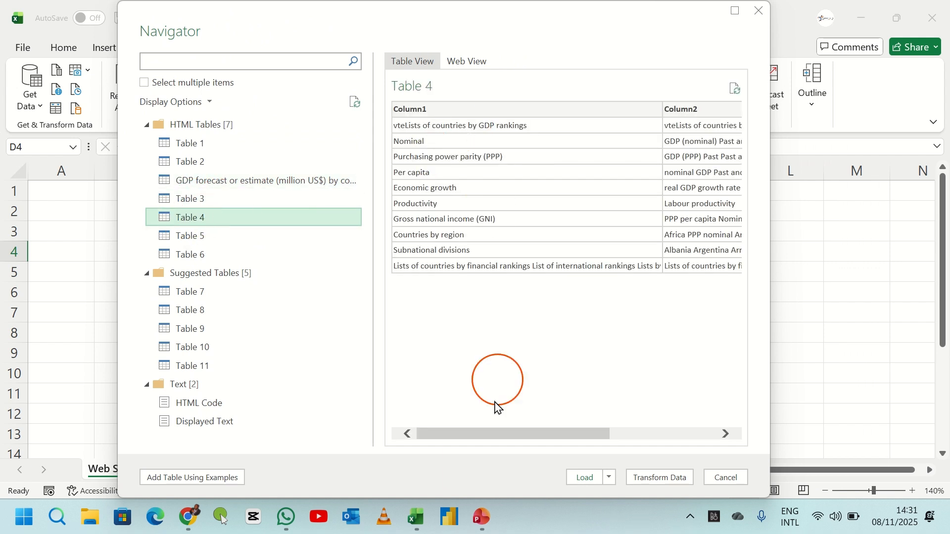
{"action": "left_click", "coordinate": [468, 427]}
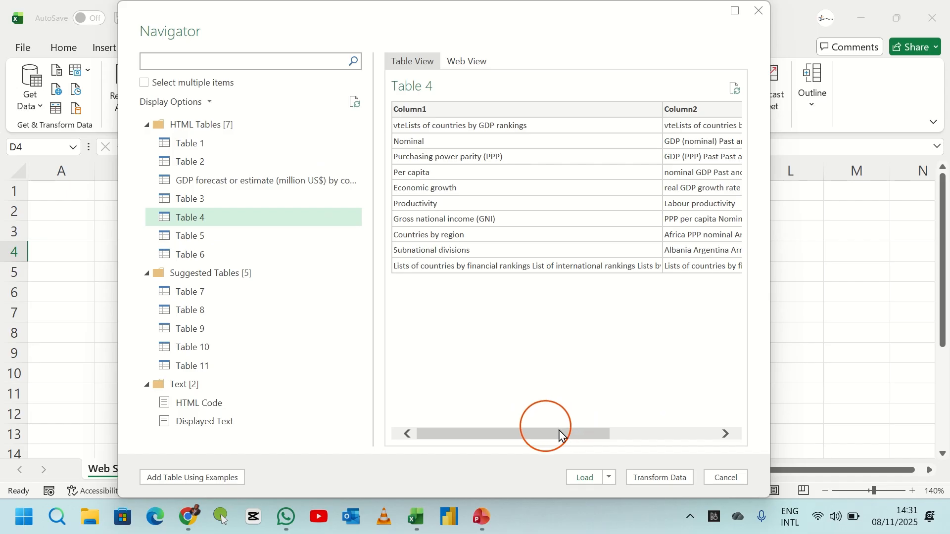
{"action": "left_click_drag", "start_coordinate": [603, 439], "coordinate": [479, 439]}
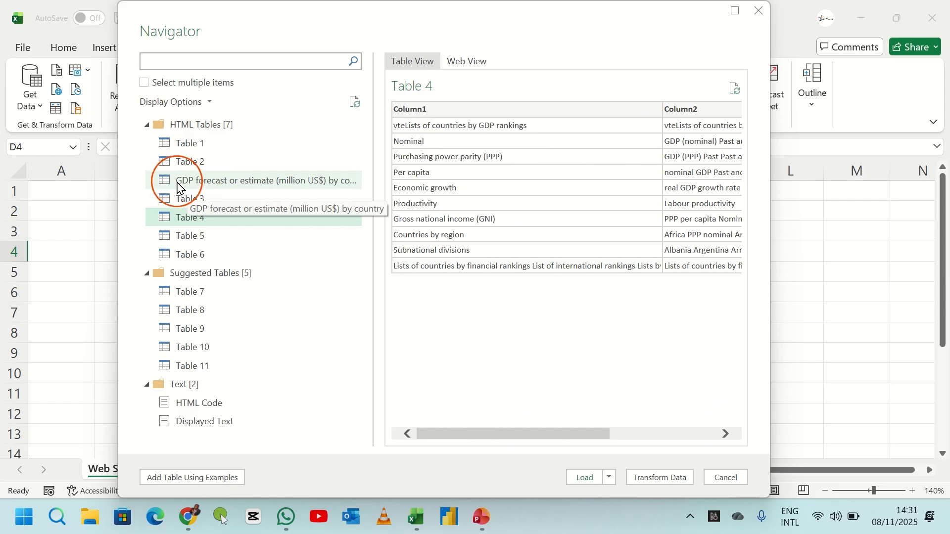
{"action": "left_click", "coordinate": [203, 184]}
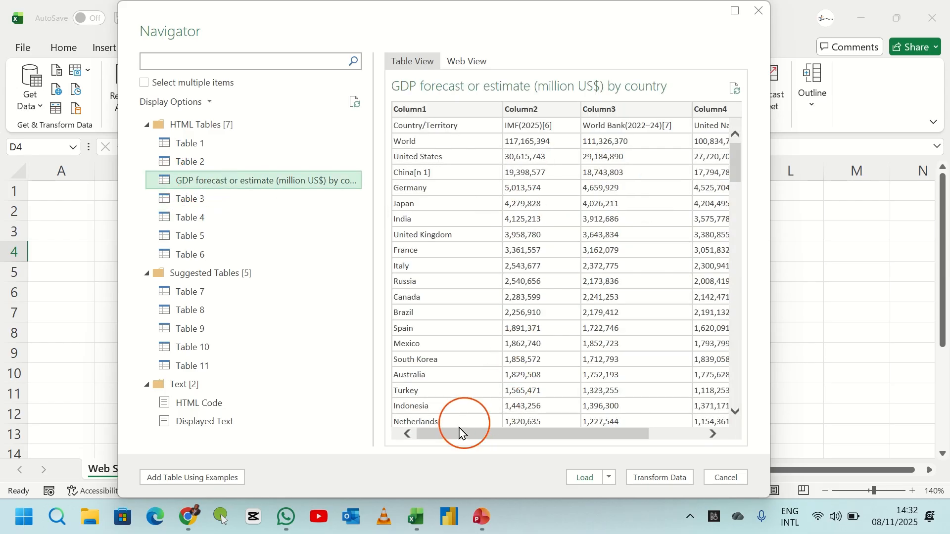
{"action": "left_click_drag", "start_coordinate": [460, 433], "coordinate": [410, 434]}
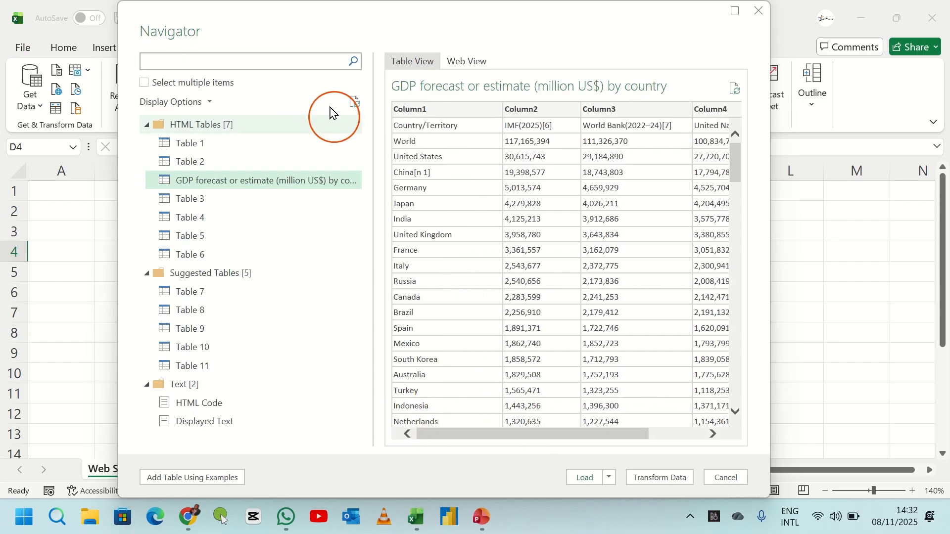
- Enable selecting multiple items and tick the GDP forecast or estimate (million US$) by country table
{"action": "left_click", "coordinate": [144, 84]}
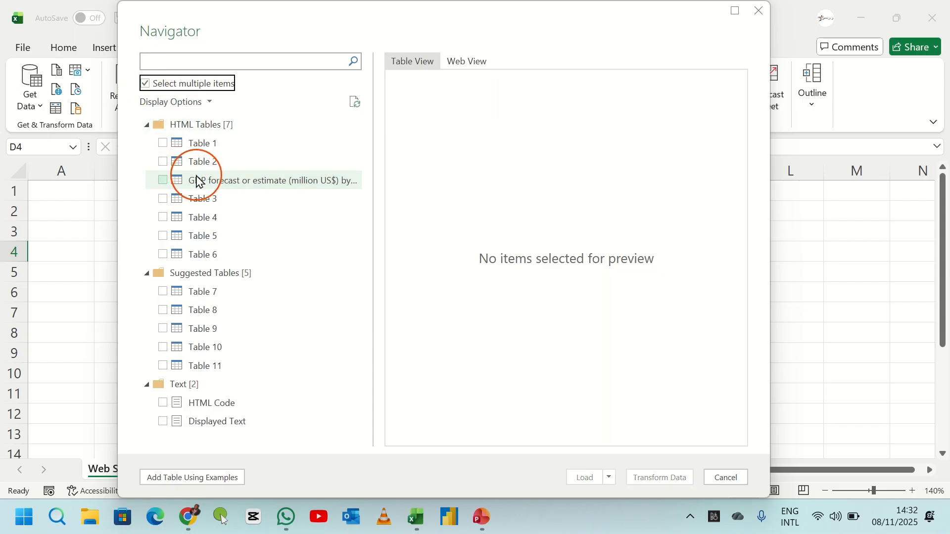
{"action": "left_click", "coordinate": [163, 182]}
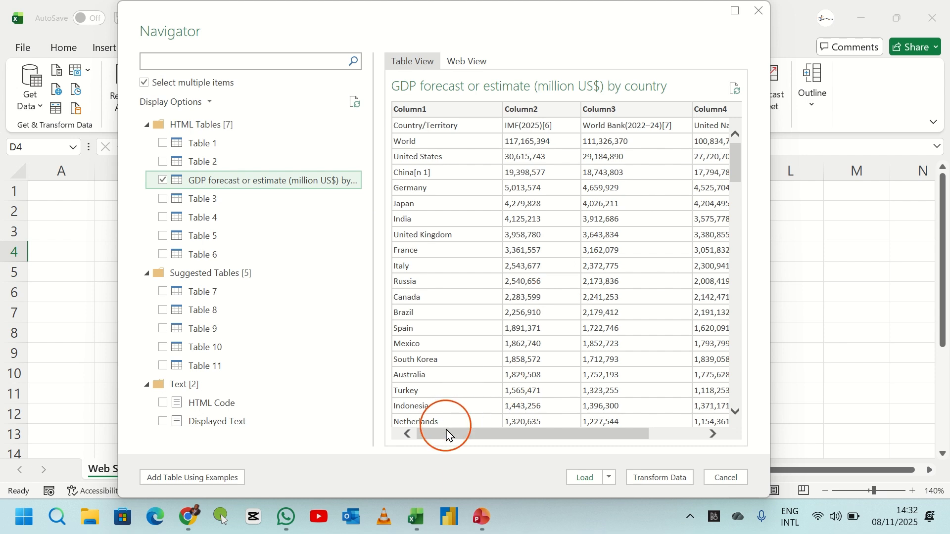
{"action": "left_click_drag", "start_coordinate": [445, 435], "coordinate": [419, 436]}
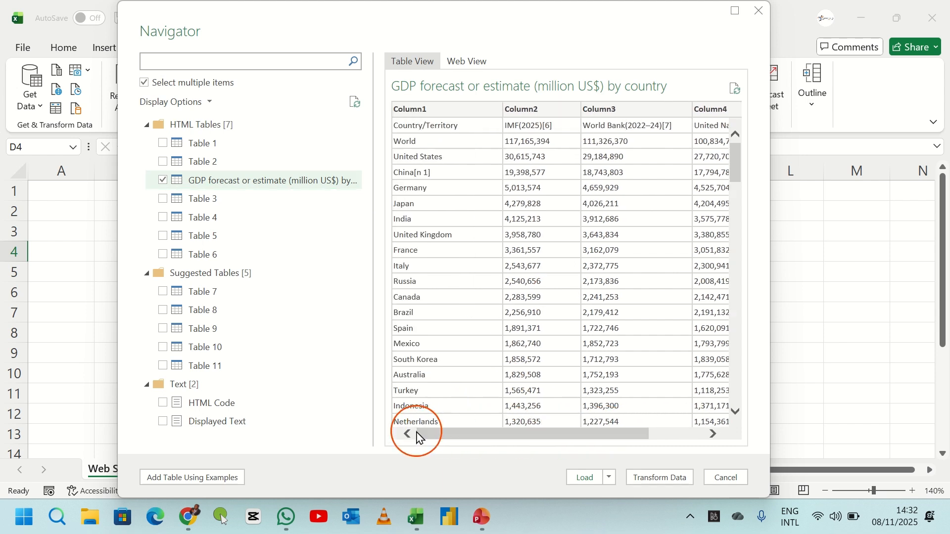
- Compare the selected table in Web View and Table View, then open it with Transform Data
{"action": "left_click", "coordinate": [468, 67]}
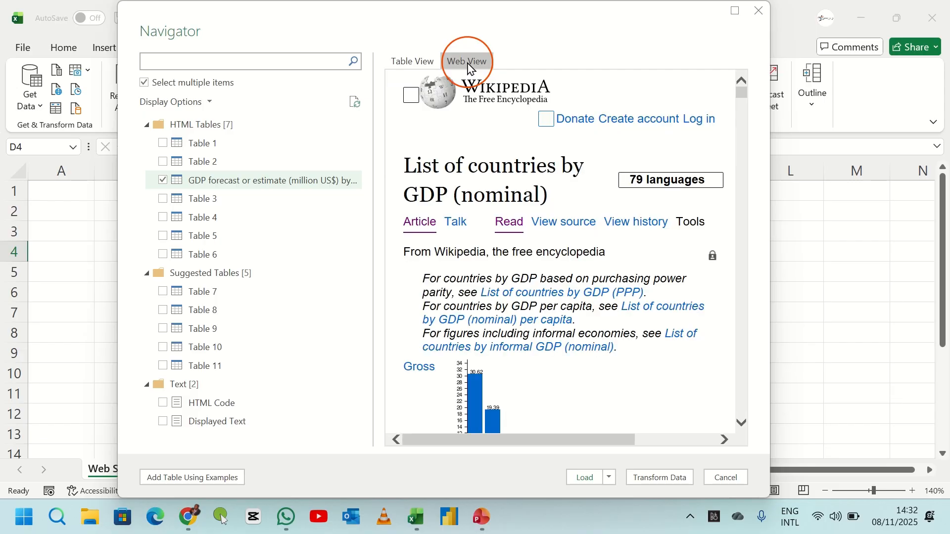
{"action": "scroll", "coordinate": [555, 163], "scroll_direction": "down", "scroll_amount": 5}
{"action": "scroll", "coordinate": [558, 163], "scroll_direction": "down", "scroll_amount": 15}
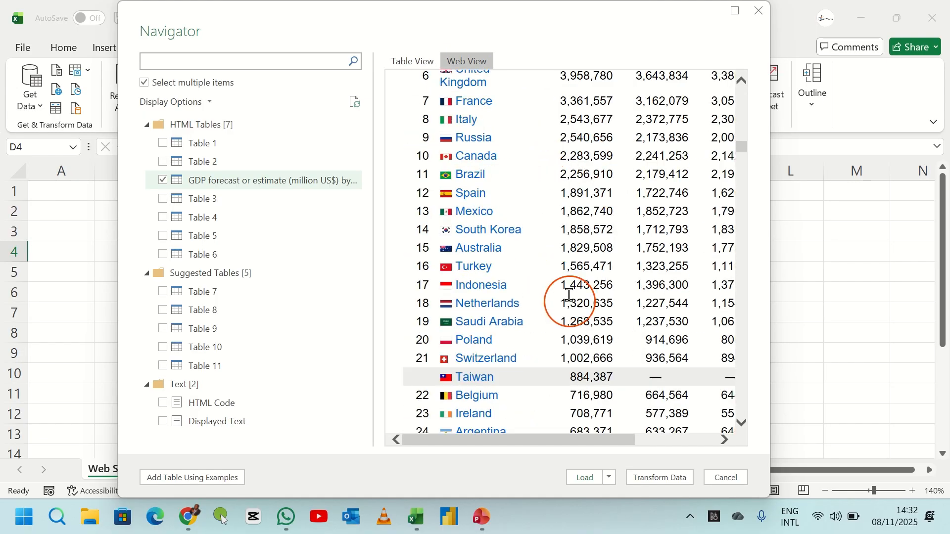
{"action": "scroll", "coordinate": [573, 198], "scroll_direction": "up", "scroll_amount": 15}
{"action": "left_click", "coordinate": [429, 68]}
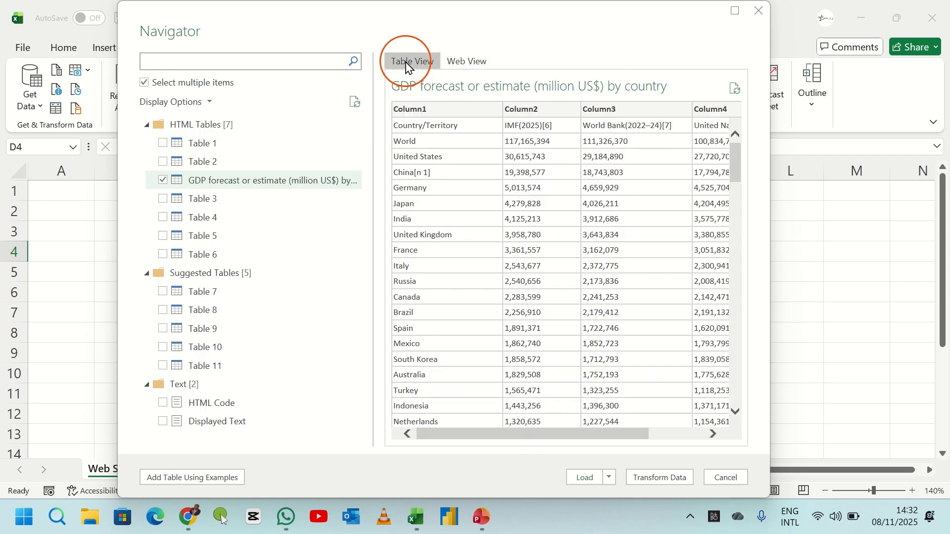
{"action": "left_click_drag", "start_coordinate": [471, 435], "coordinate": [424, 439]}
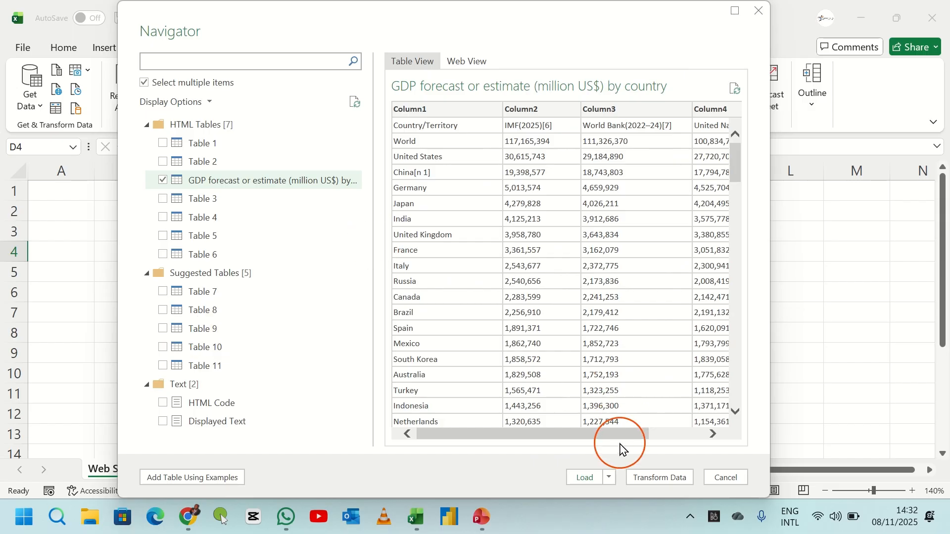
{"action": "left_click", "coordinate": [669, 484]}
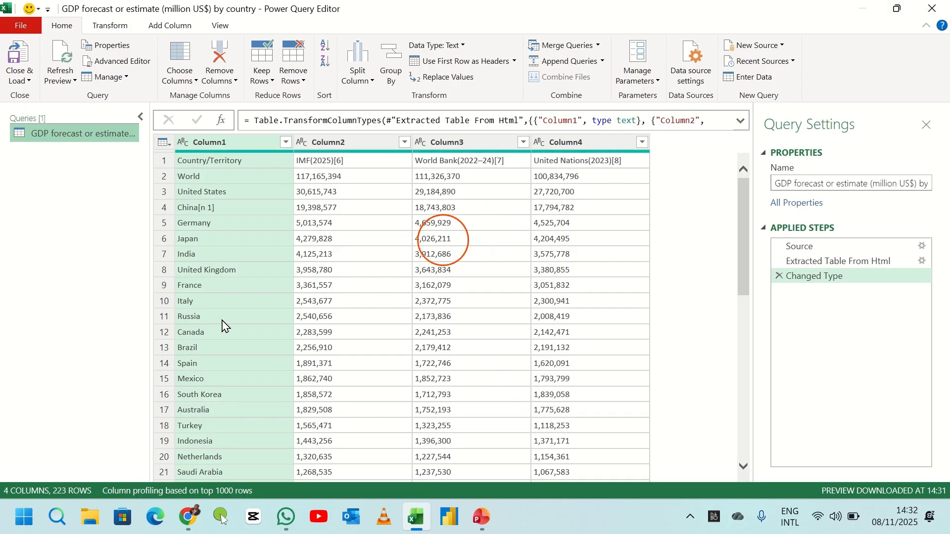
- Promote the table's first row to column headers
{"action": "left_click", "coordinate": [433, 238]}
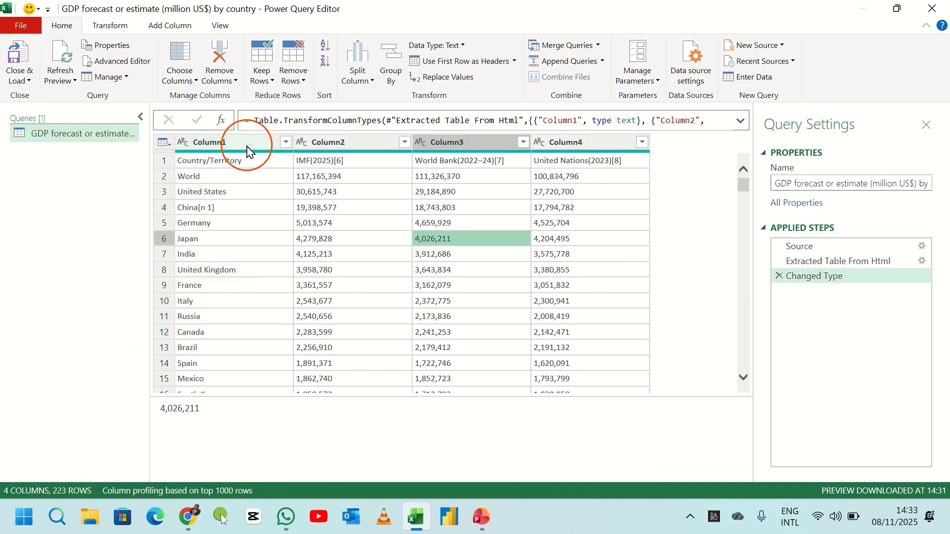
{"action": "left_click", "coordinate": [253, 144]}
{"action": "left_click", "coordinate": [317, 145]}
{"action": "left_click", "coordinate": [463, 141]}
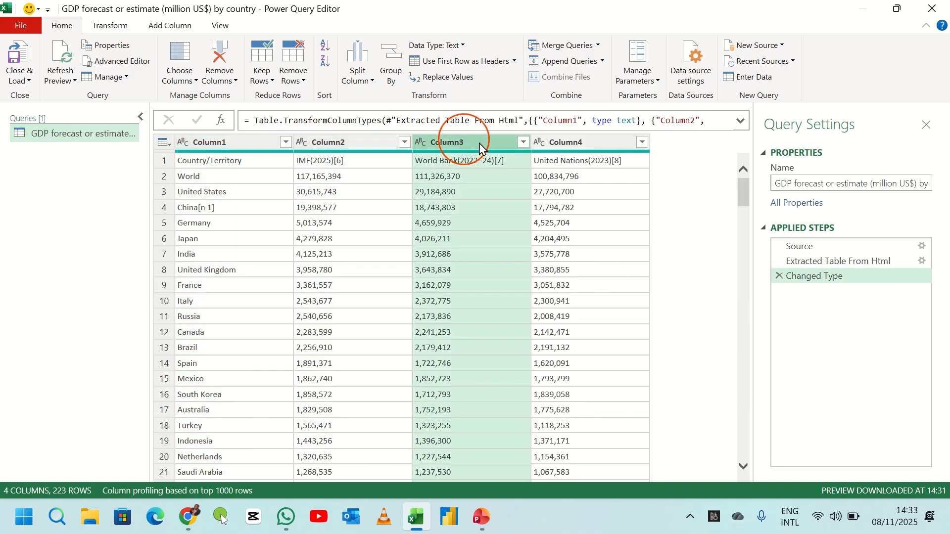
{"action": "left_click", "coordinate": [574, 144]}
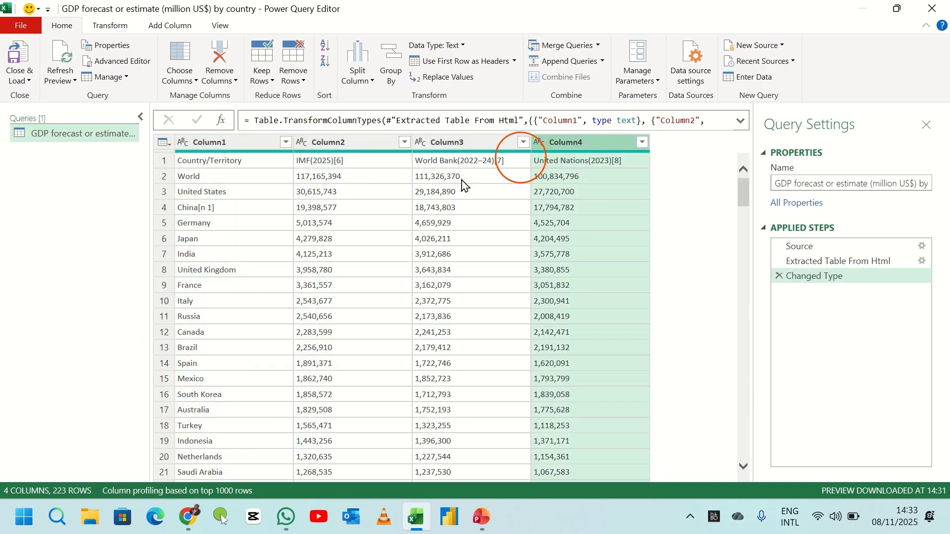
{"action": "left_click", "coordinate": [164, 161]}
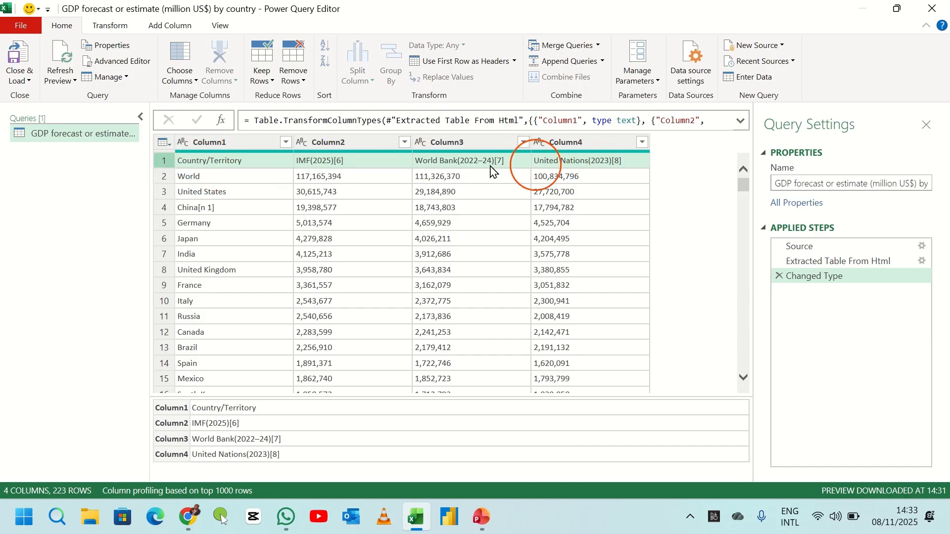
{"action": "left_click", "coordinate": [167, 150]}
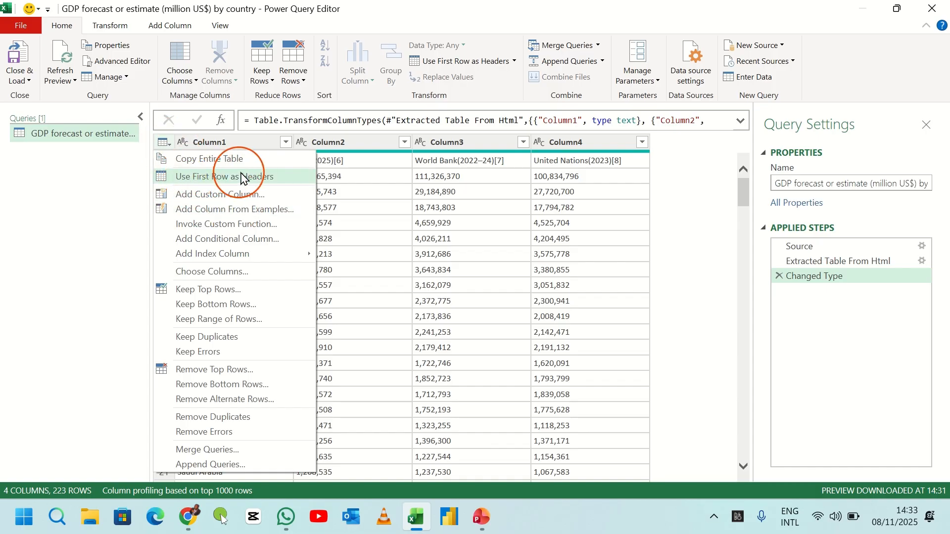
{"action": "left_click", "coordinate": [218, 179]}
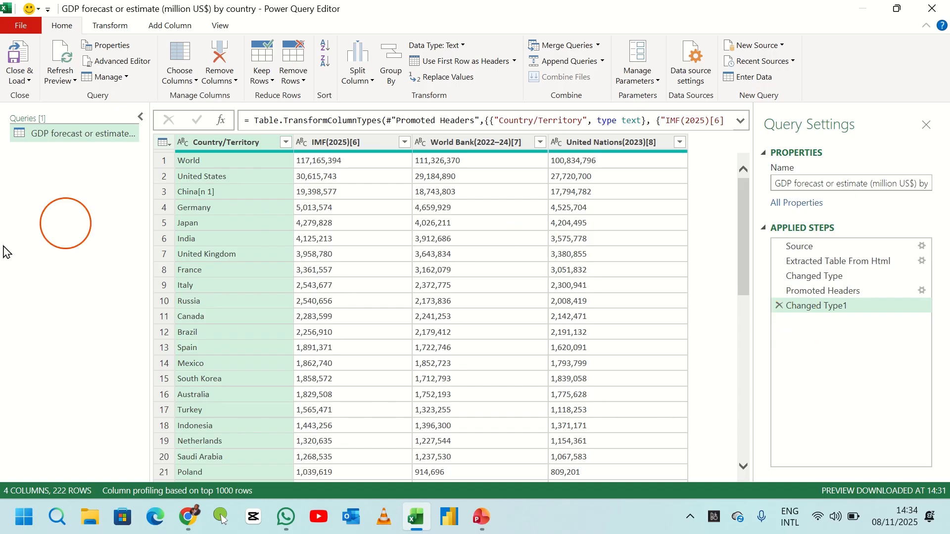
- Rename the three value columns to IMF(2025), World Bank(2022–24) and United Nations(2023), removing the footnote references
{"action": "left_click", "coordinate": [332, 148]}
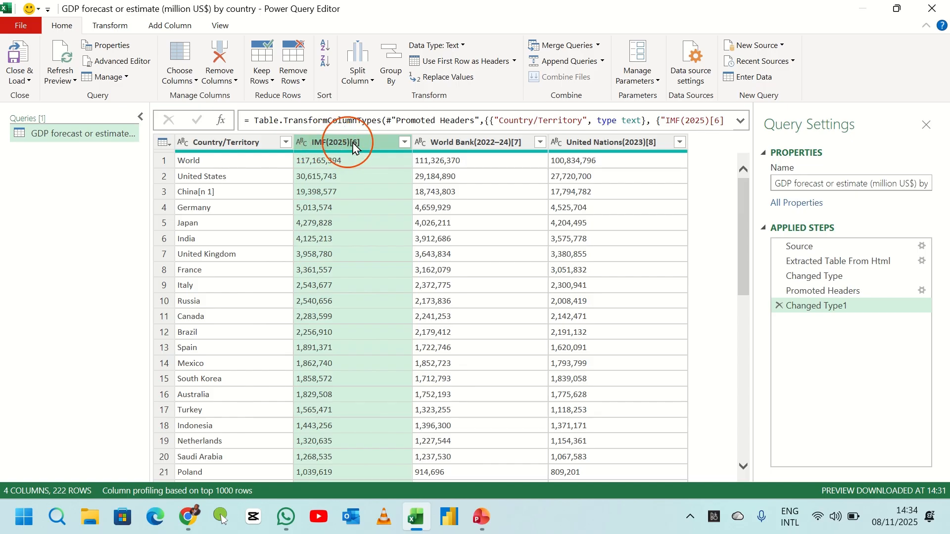
{"action": "double_click", "coordinate": [374, 139]}
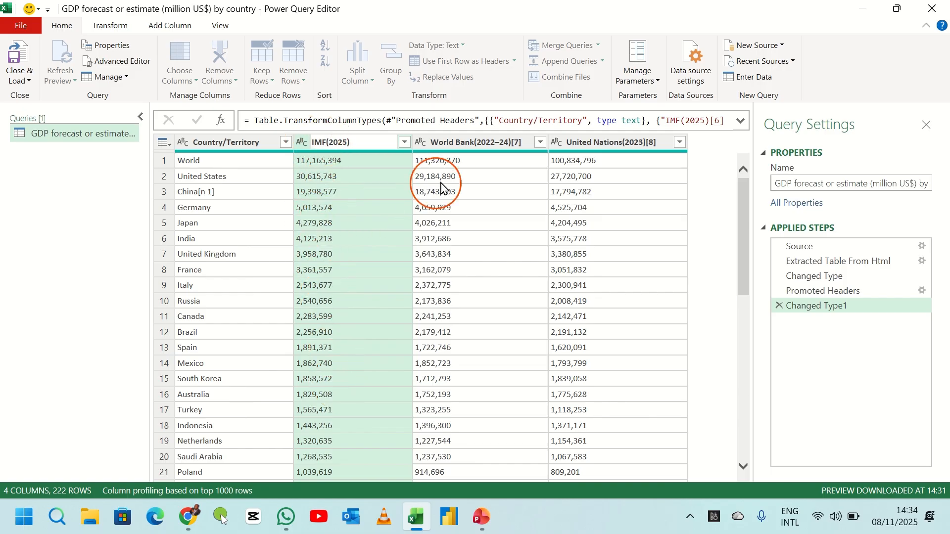
{"action": "left_click", "coordinate": [439, 151]}
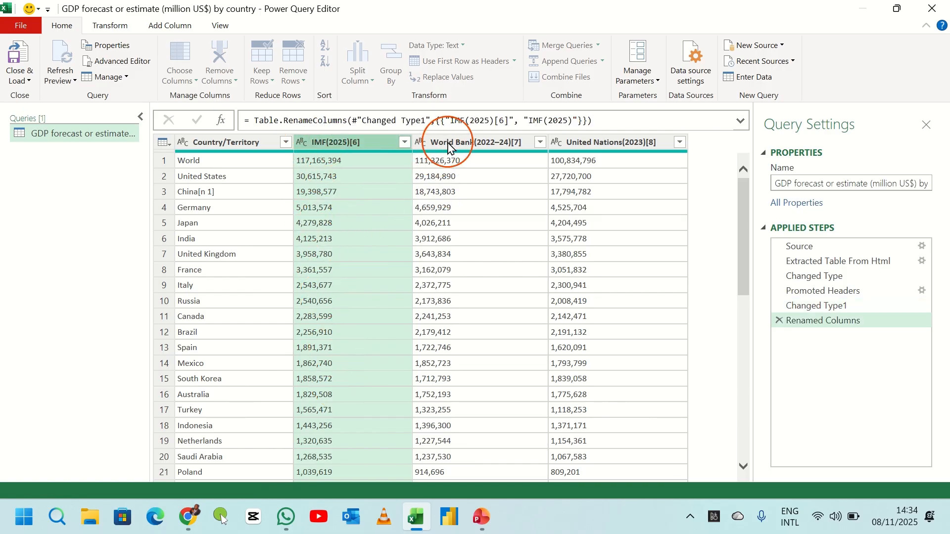
{"action": "left_click", "coordinate": [471, 142]}
{"action": "double_click", "coordinate": [471, 142]}
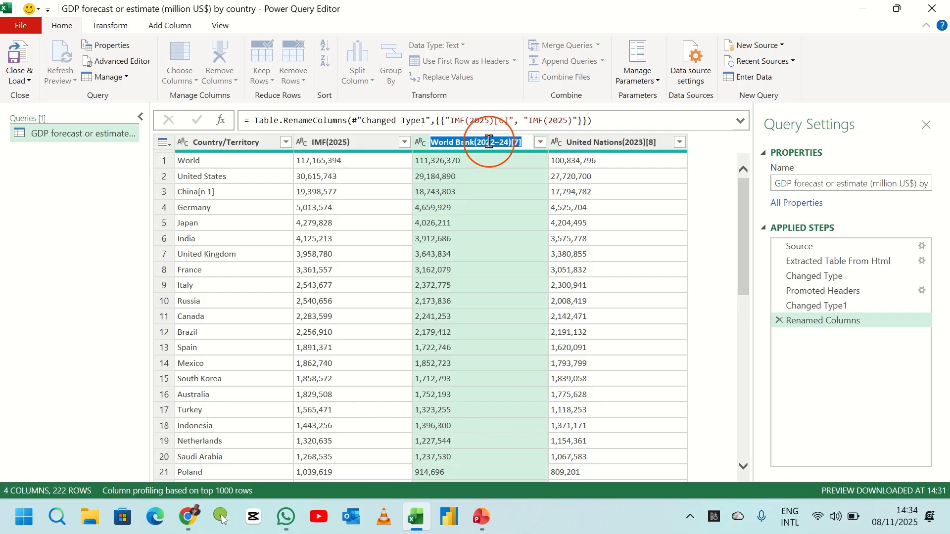
{"action": "left_click", "coordinate": [526, 142]}
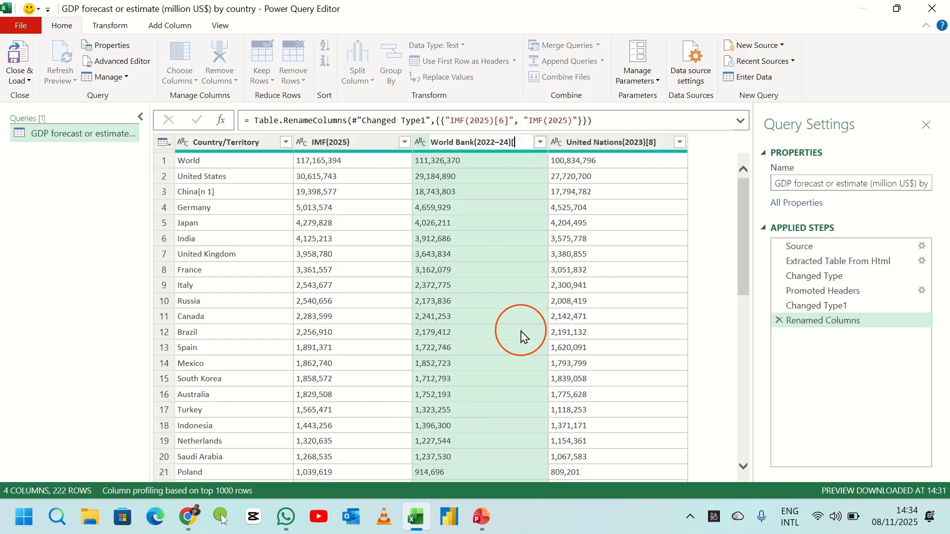
{"action": "left_click", "coordinate": [618, 142]}
{"action": "double_click", "coordinate": [597, 144]}
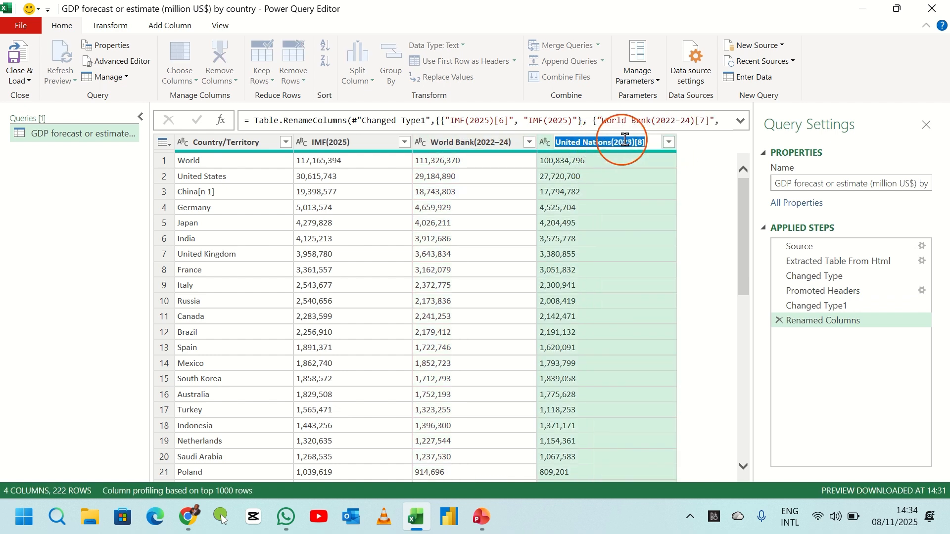
{"action": "left_click", "coordinate": [653, 142]}
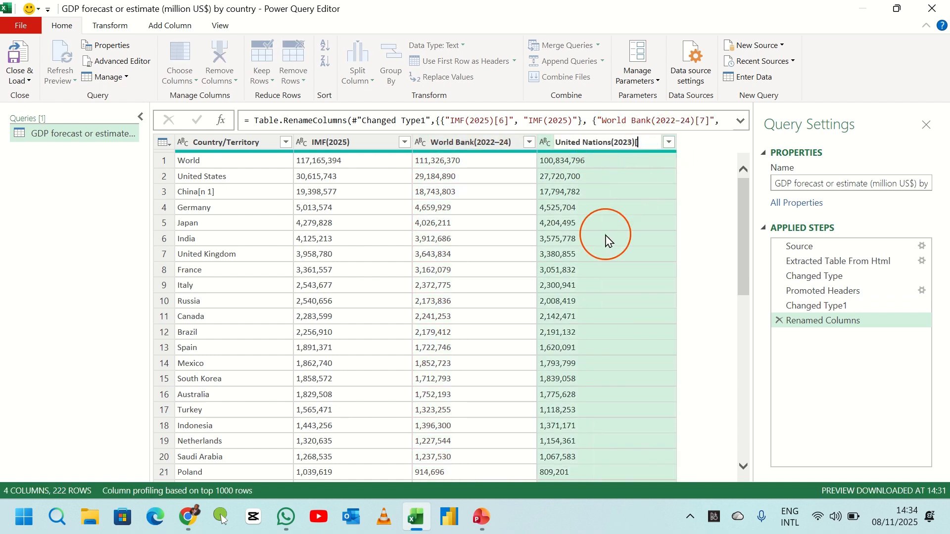
{"action": "left_click", "coordinate": [607, 241]}
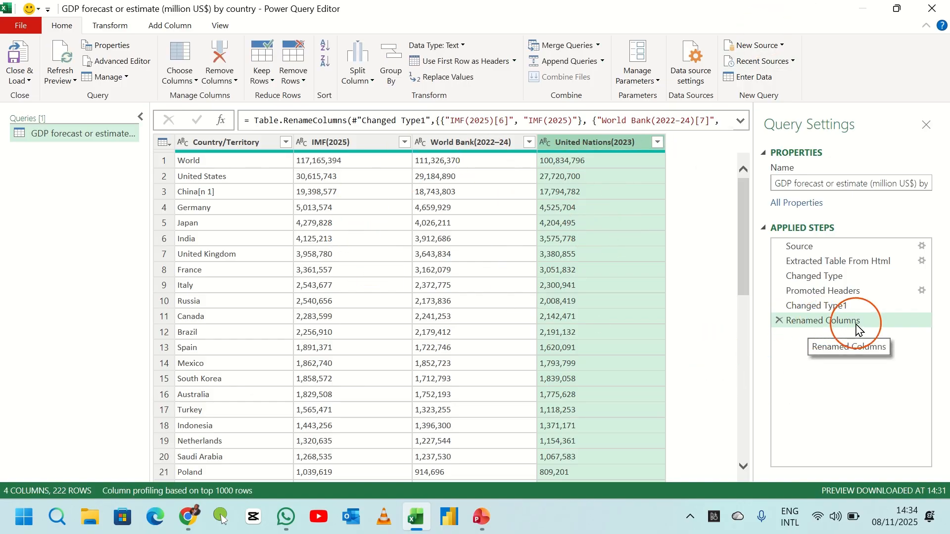
- Review the renamed columns by selecting each header and scrolling through the data
{"action": "left_click", "coordinate": [218, 143]}
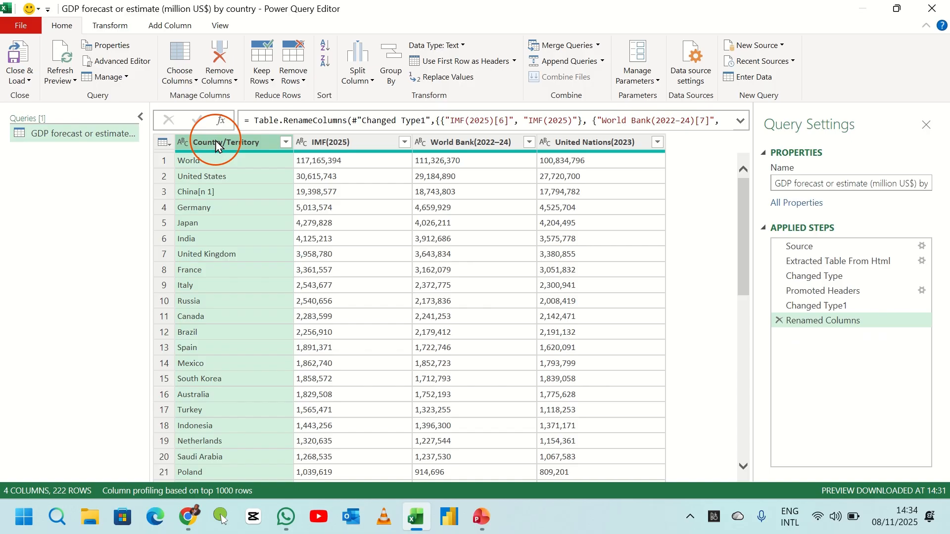
{"action": "left_click", "coordinate": [331, 143]}
{"action": "left_click", "coordinate": [470, 143]}
{"action": "left_click", "coordinate": [581, 143]}
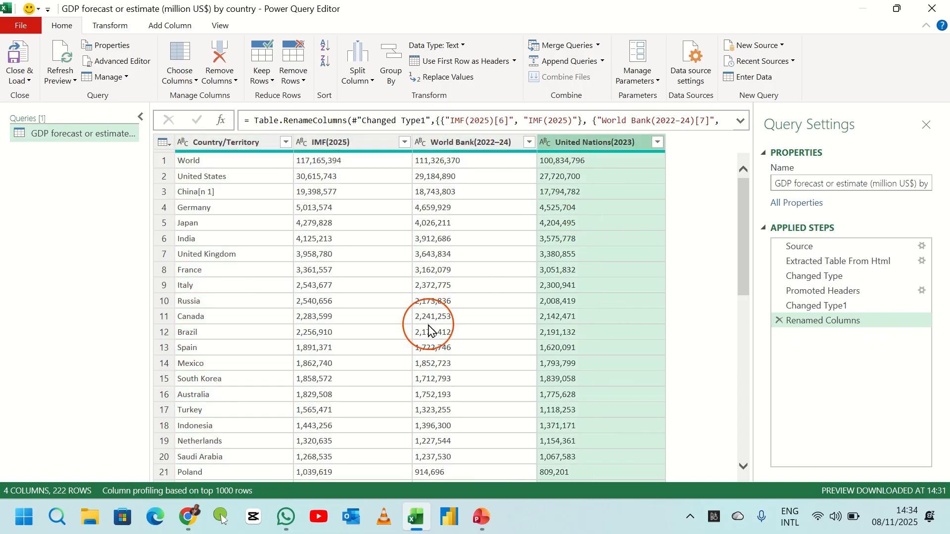
{"action": "scroll", "coordinate": [428, 327], "scroll_direction": "down", "scroll_amount": 7}
{"action": "scroll", "coordinate": [429, 330], "scroll_direction": "up", "scroll_amount": 7}
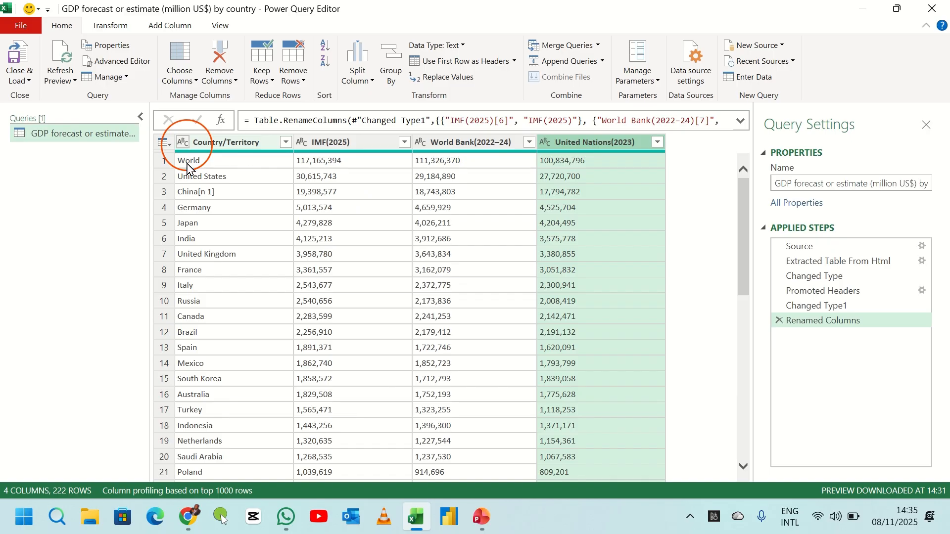
{"action": "left_click", "coordinate": [348, 143]}
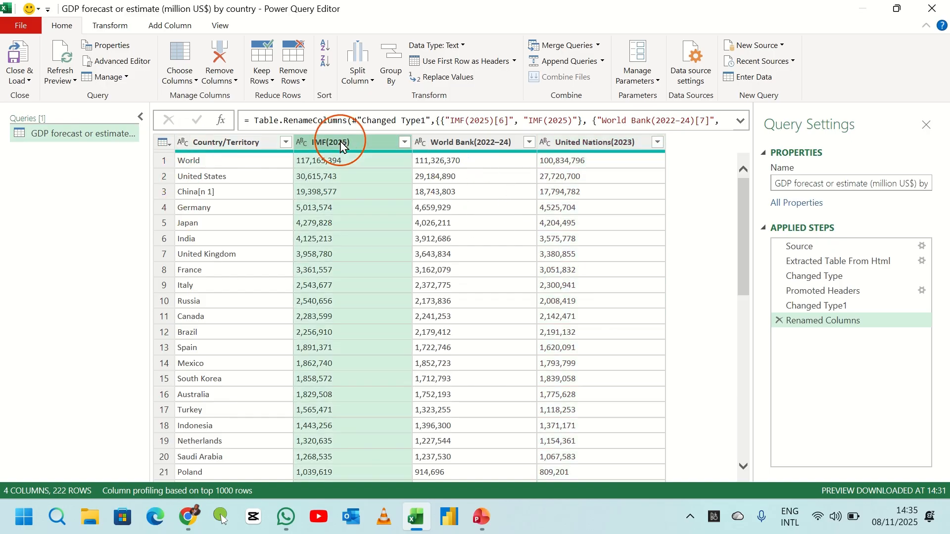
{"action": "left_click", "coordinate": [455, 142]}
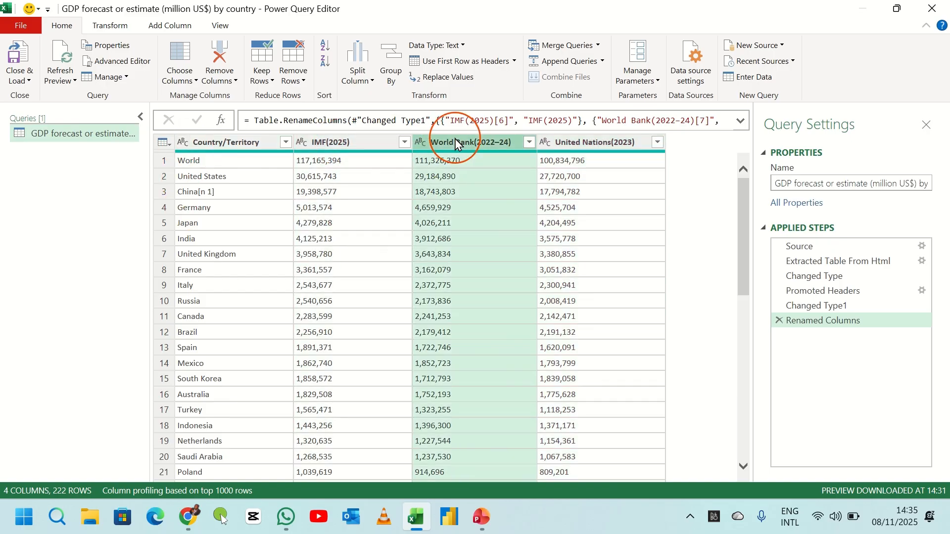
{"action": "left_click", "coordinate": [574, 145]}
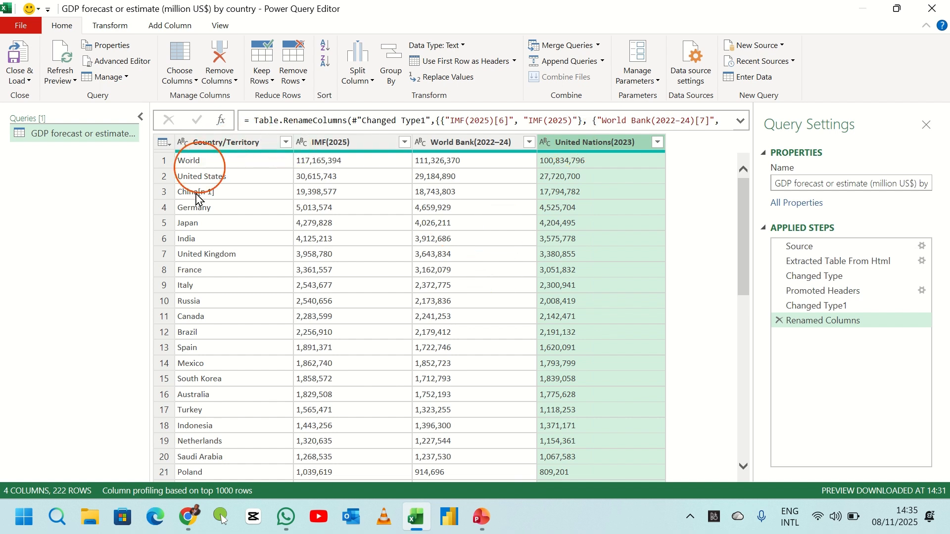
- Set the IMF(2025) column's data type to Currency
{"action": "left_click", "coordinate": [186, 147]}
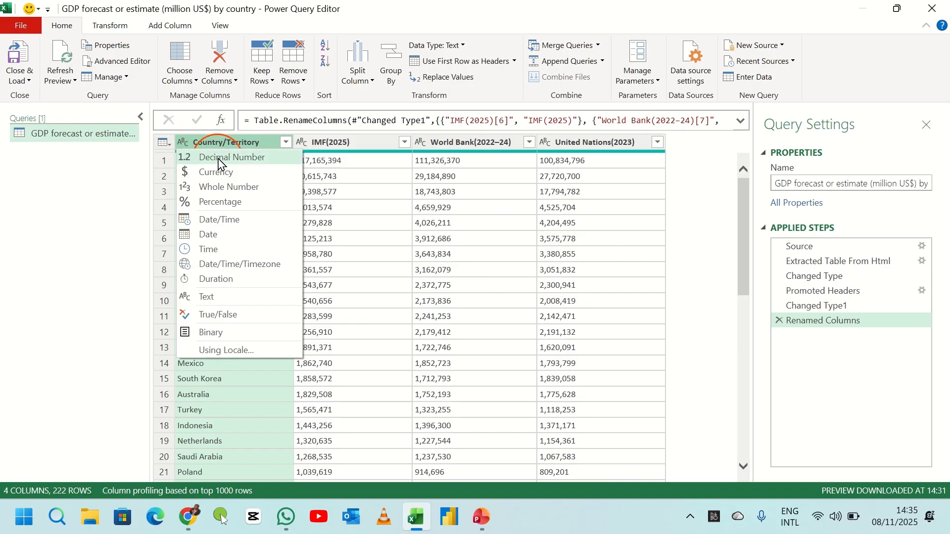
{"action": "left_click", "coordinate": [303, 145]}
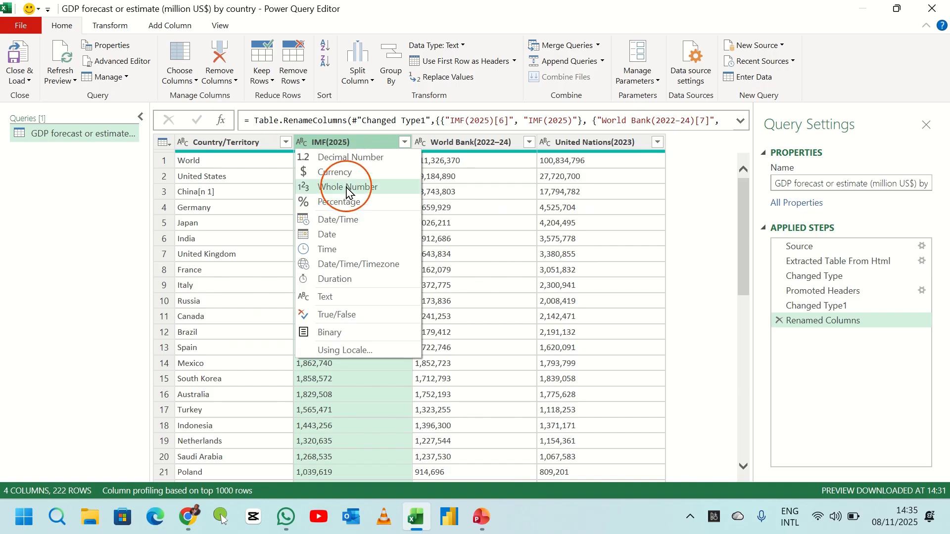
{"action": "left_click", "coordinate": [333, 172]}
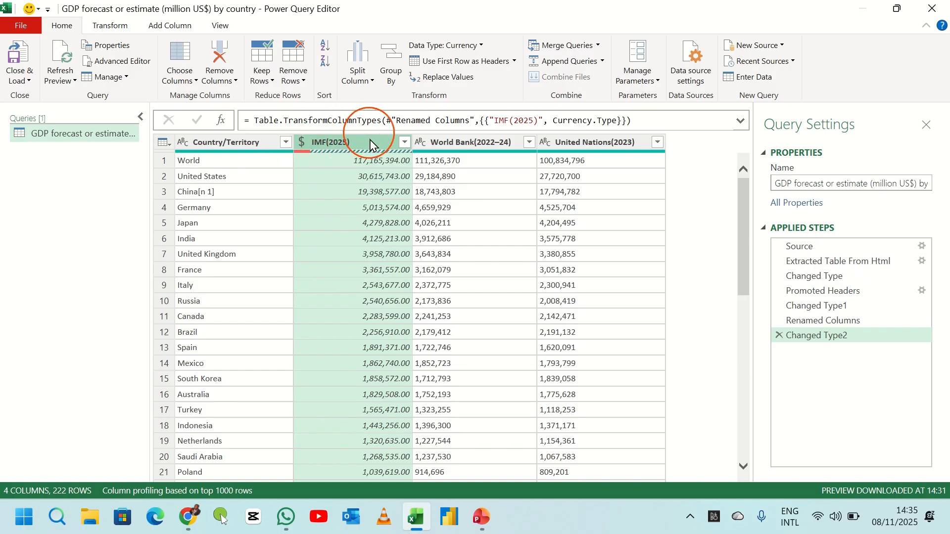
{"action": "scroll", "coordinate": [367, 275], "scroll_direction": "down", "scroll_amount": 10}
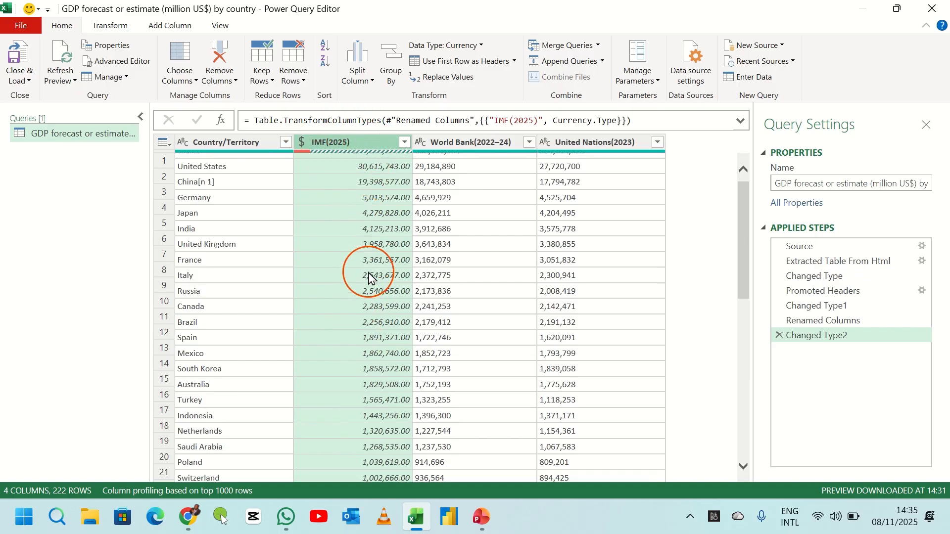
{"action": "scroll", "coordinate": [368, 277], "scroll_direction": "up", "scroll_amount": 5}
{"action": "scroll", "coordinate": [369, 276], "scroll_direction": "up", "scroll_amount": 4}
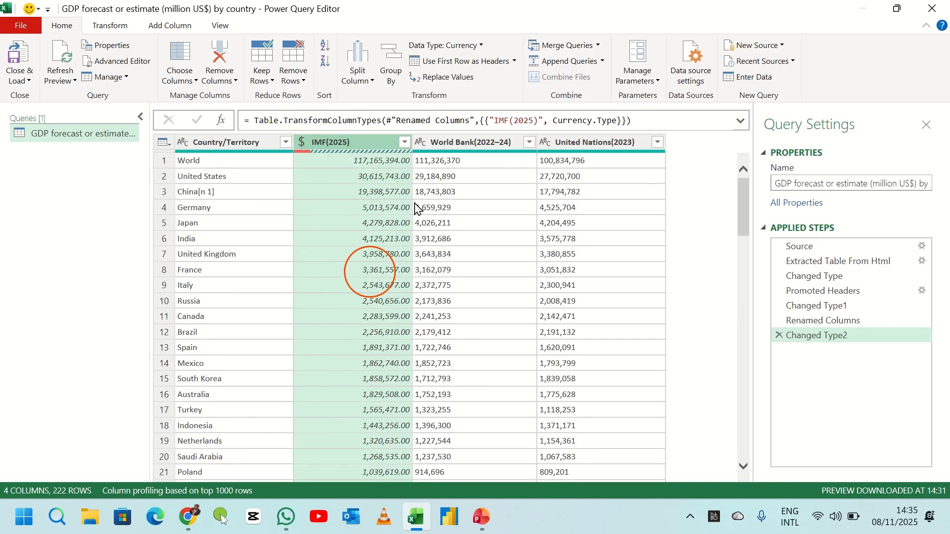
- Set the World Bank(2022–24), IMF(2025) and United Nations(2023) columns' data types to Whole Number
{"action": "left_click", "coordinate": [421, 143]}
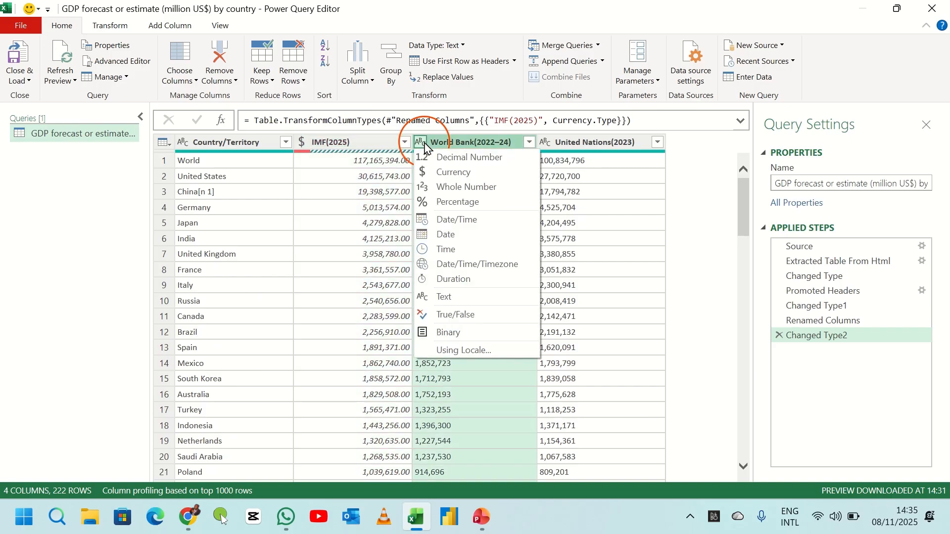
{"action": "left_click", "coordinate": [460, 193]}
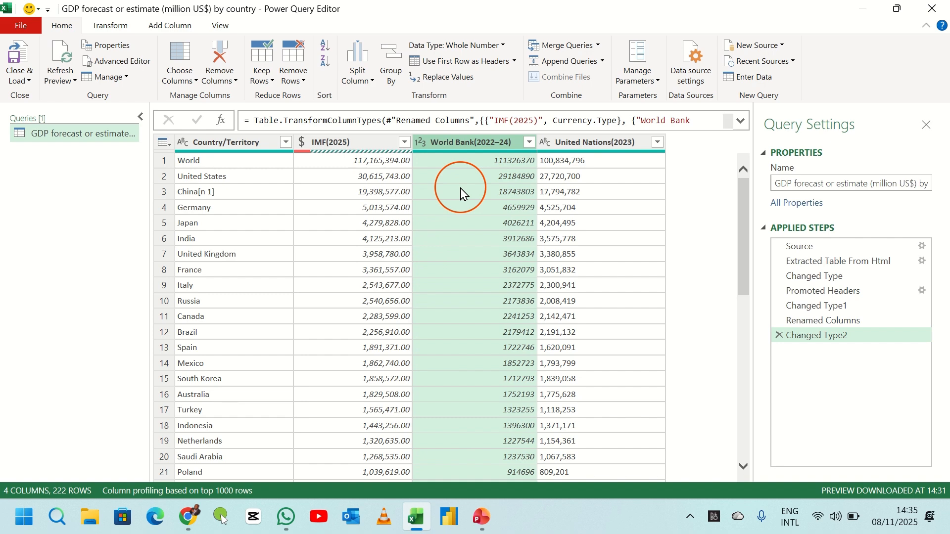
{"action": "left_click", "coordinate": [303, 144]}
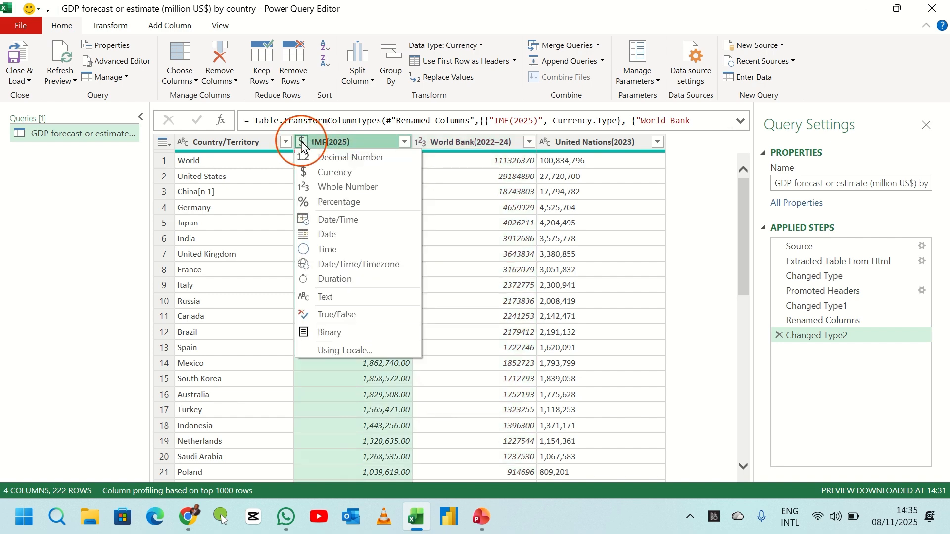
{"action": "left_click", "coordinate": [334, 190]}
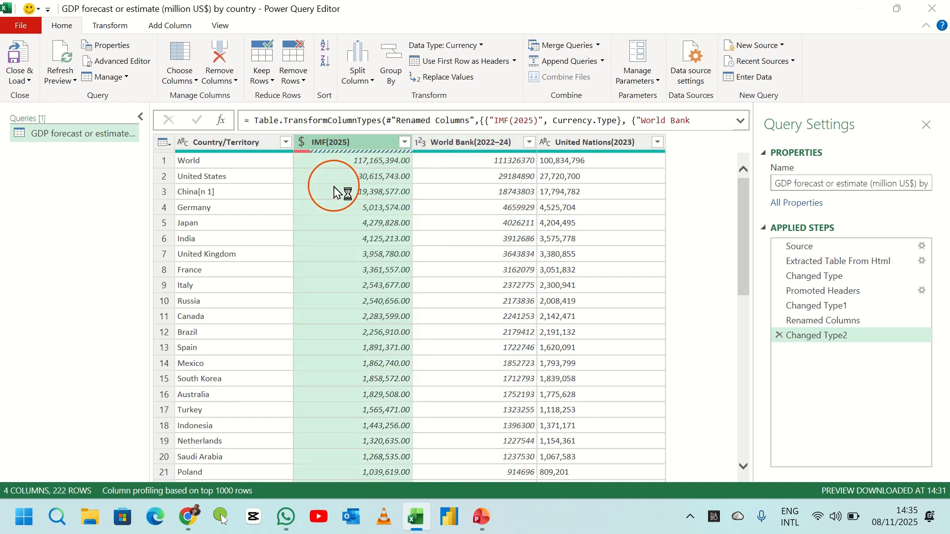
{"action": "left_click", "coordinate": [462, 296]}
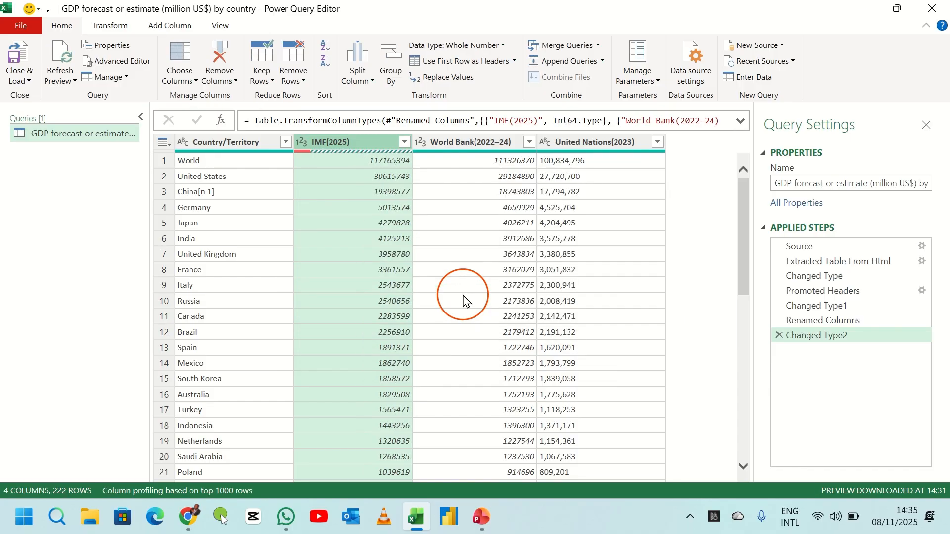
{"action": "left_click", "coordinate": [546, 143]}
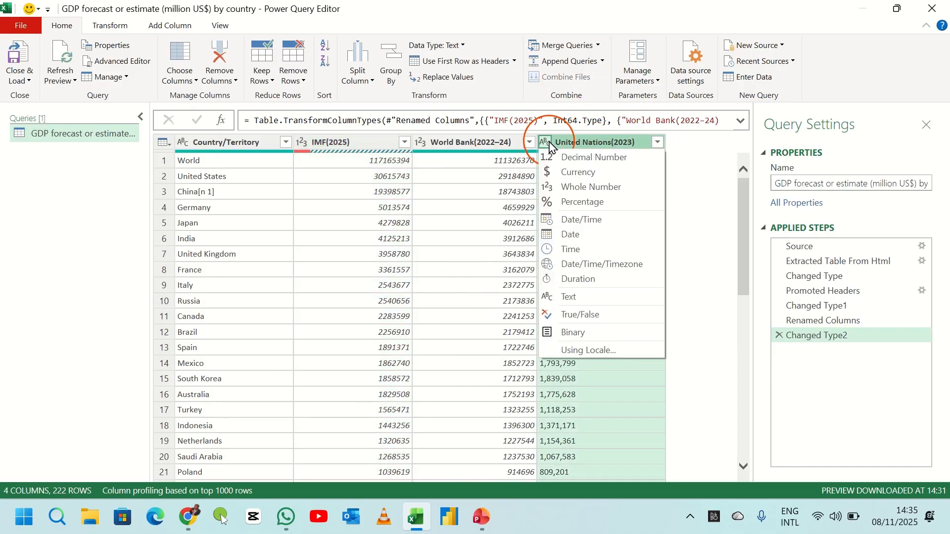
{"action": "left_click", "coordinate": [592, 191]}
- Turn on the column quality preview to check valid, error and empty values per column
{"action": "left_click", "coordinate": [382, 223]}
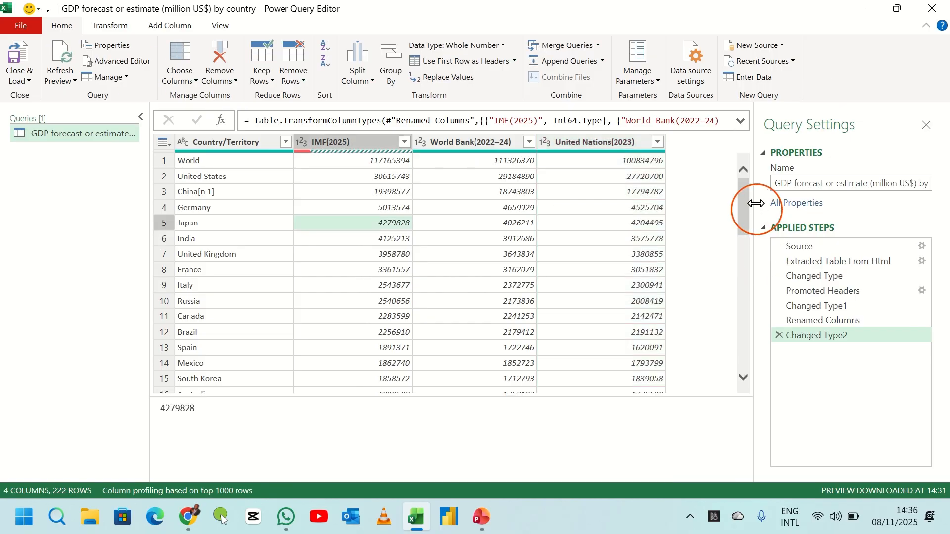
{"action": "left_click_drag", "start_coordinate": [743, 198], "coordinate": [743, 153]}
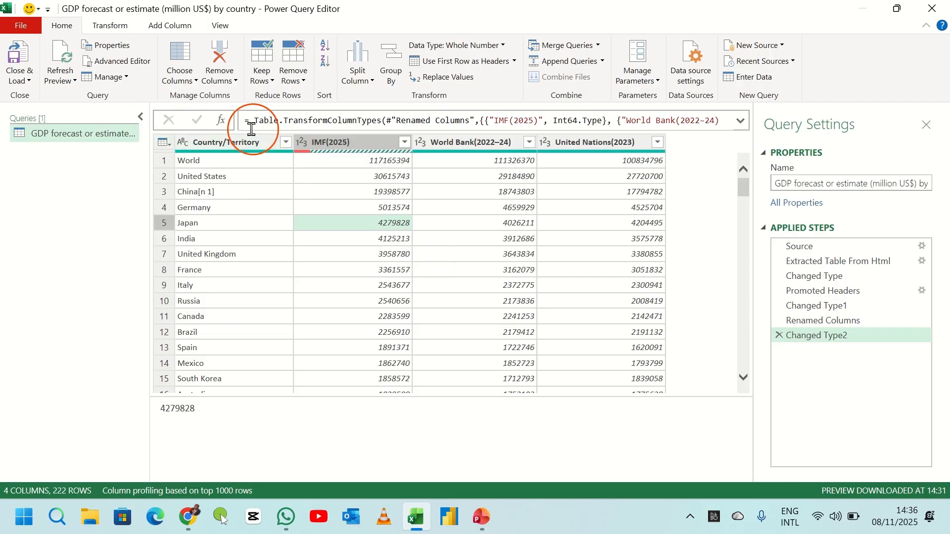
{"action": "left_click", "coordinate": [221, 31]}
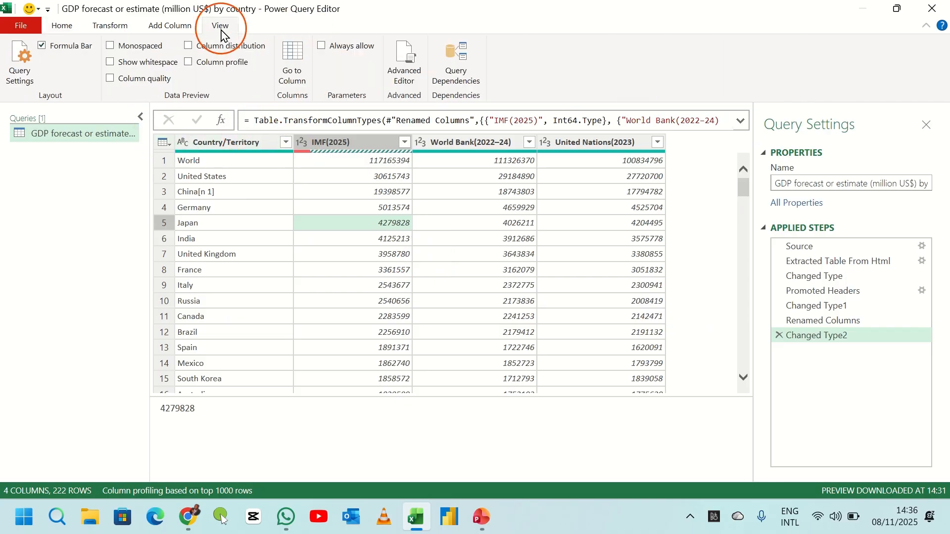
{"action": "left_click", "coordinate": [110, 79]}
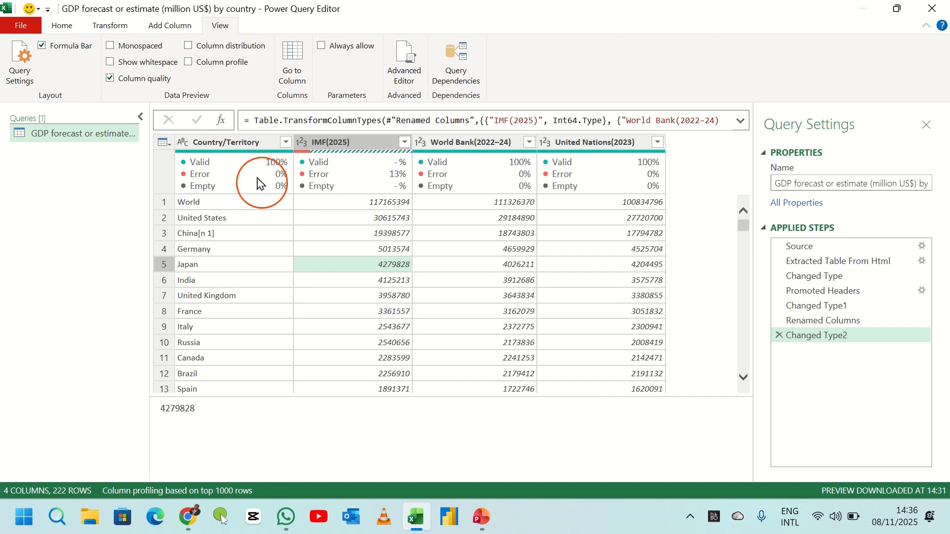
- Inspect each column's quality statistics and scroll through the rows containing errors in the preview
{"action": "left_click", "coordinate": [220, 145]}
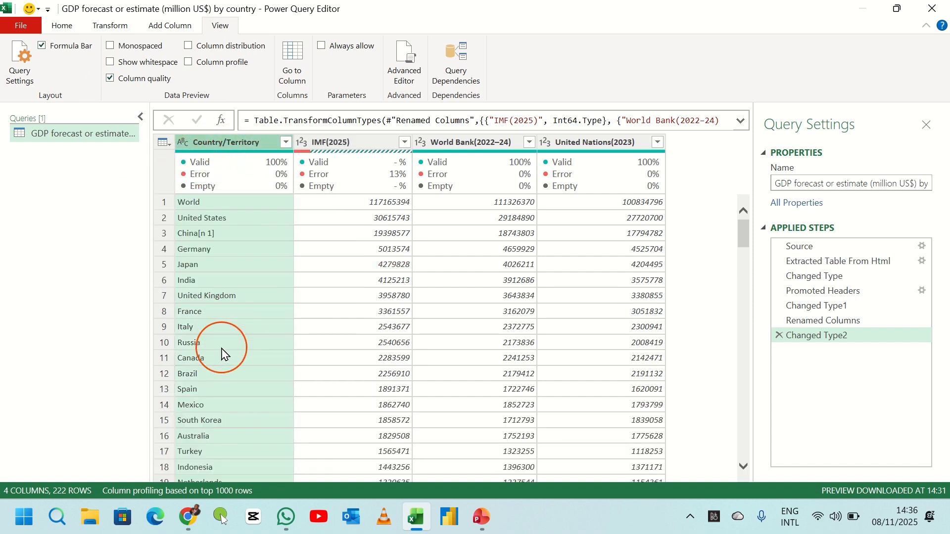
{"action": "left_click", "coordinate": [336, 147]}
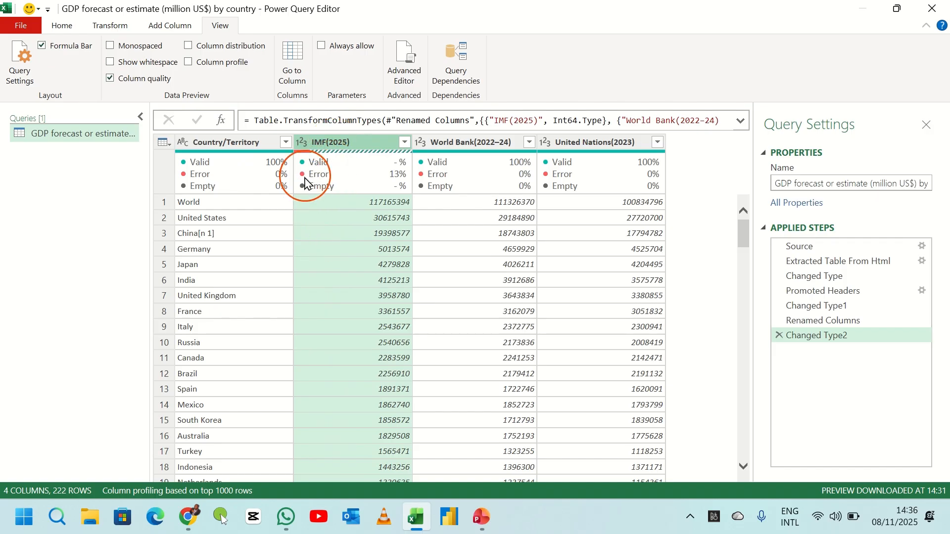
{"action": "mouse_move", "coordinate": [305, 184]}
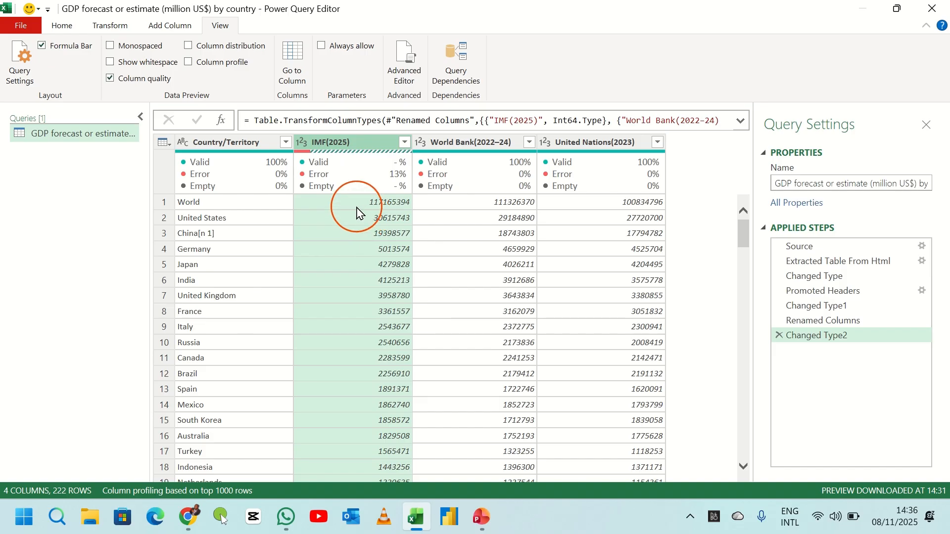
{"action": "scroll", "coordinate": [358, 213], "scroll_direction": "down", "scroll_amount": 15}
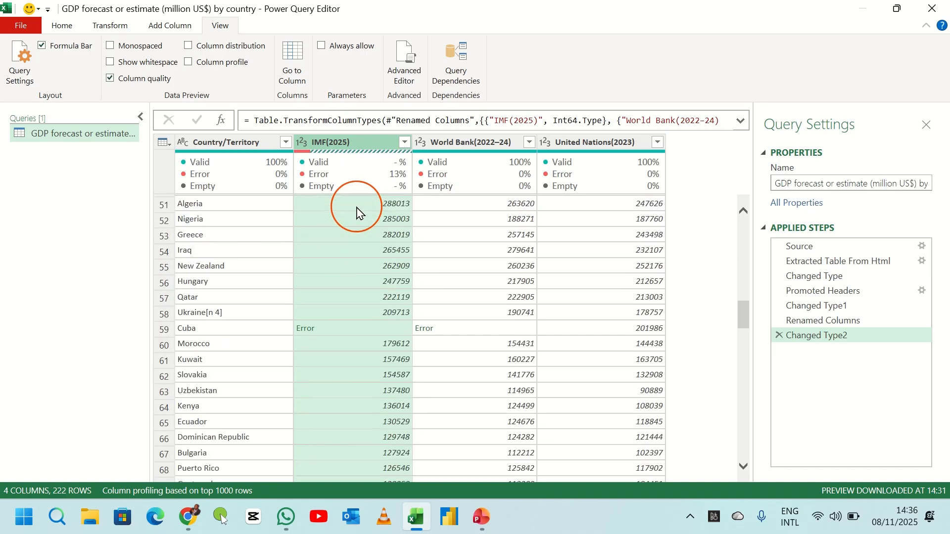
{"action": "scroll", "coordinate": [357, 213], "scroll_direction": "down", "scroll_amount": 1}
{"action": "scroll", "coordinate": [358, 213], "scroll_direction": "up", "scroll_amount": 5}
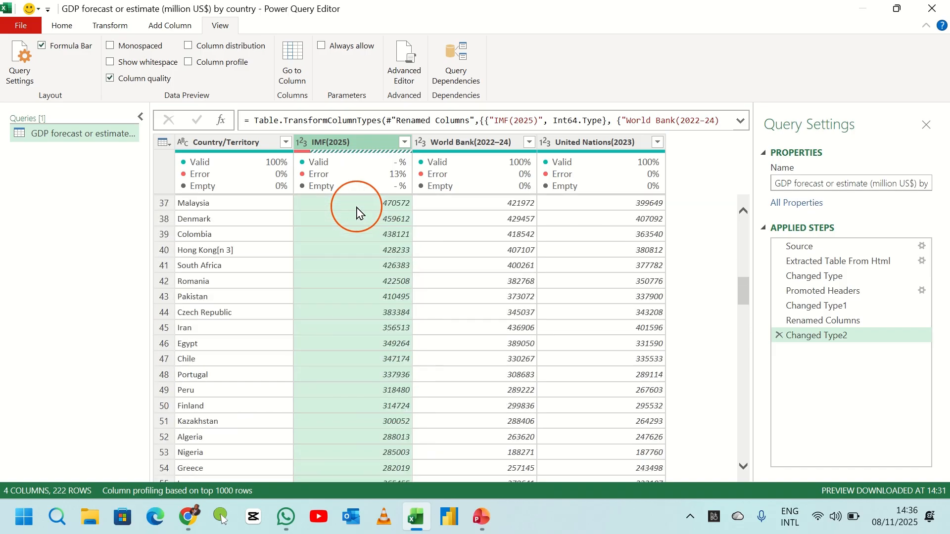
{"action": "scroll", "coordinate": [358, 213], "scroll_direction": "down", "scroll_amount": 5}
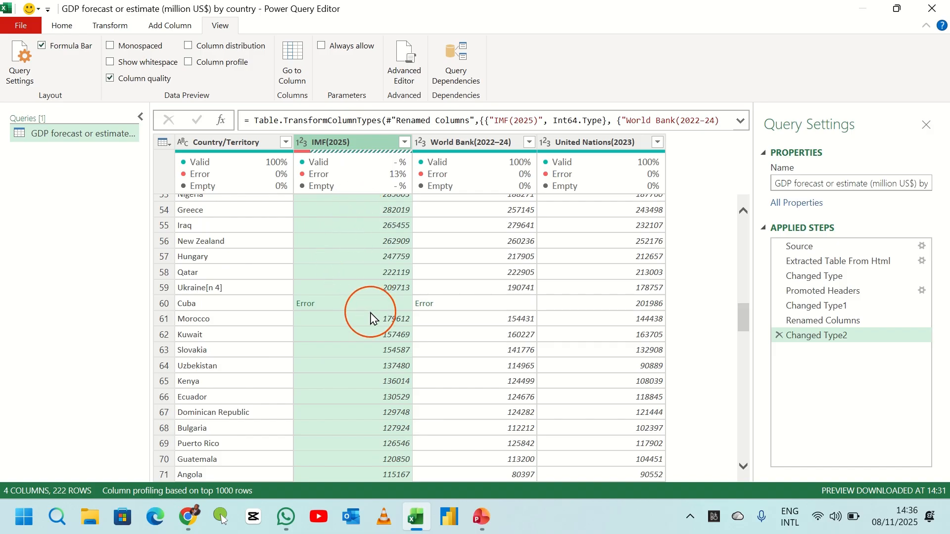
{"action": "scroll", "coordinate": [357, 257], "scroll_direction": "up", "scroll_amount": 12}
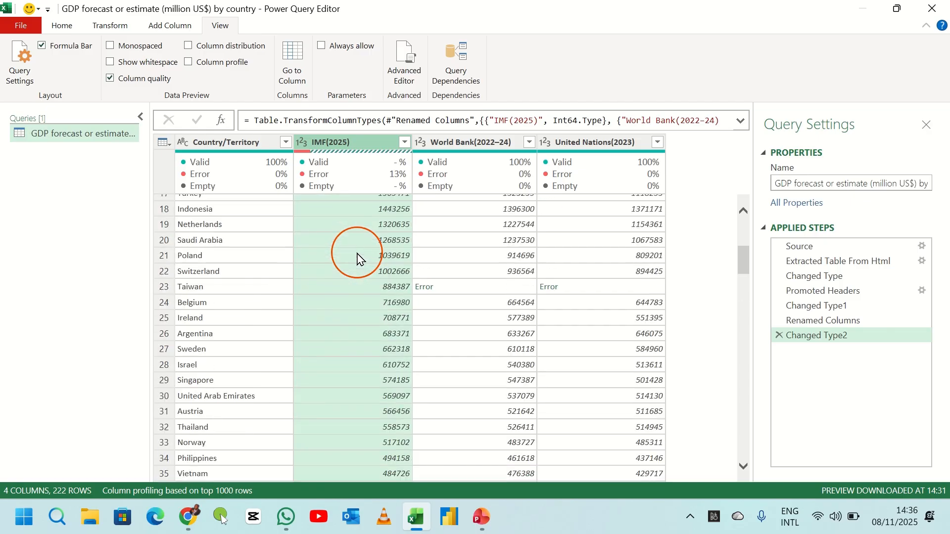
{"action": "scroll", "coordinate": [357, 257], "scroll_direction": "up", "scroll_amount": 6}
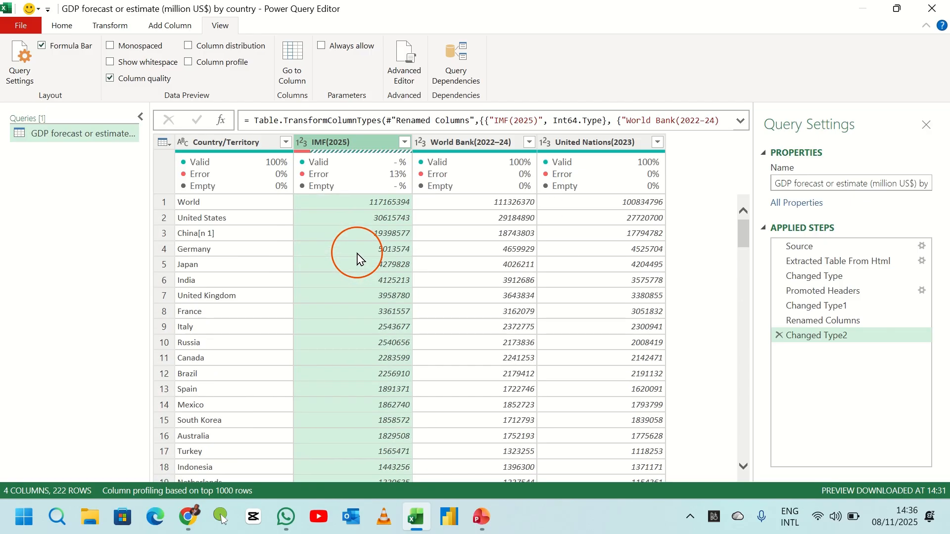
{"action": "left_click", "coordinate": [450, 144]}
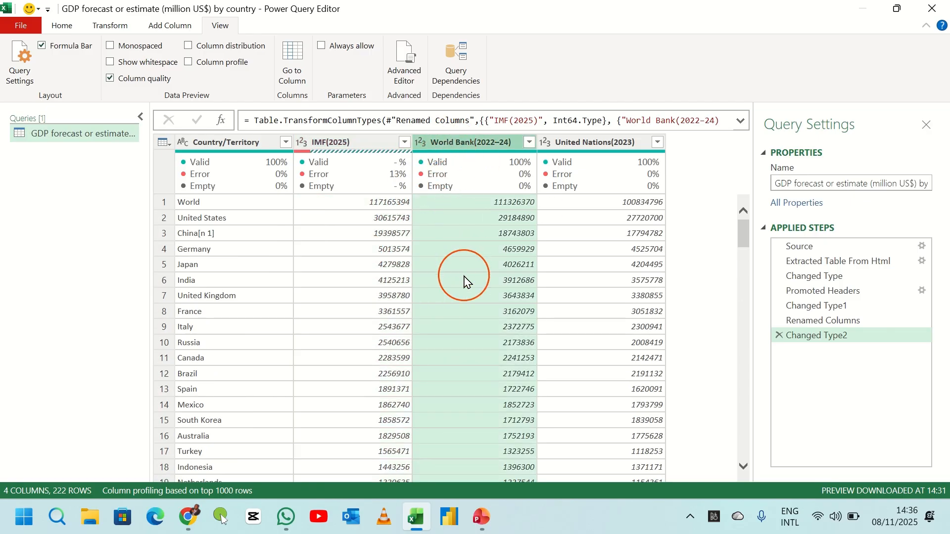
{"action": "left_click", "coordinate": [569, 145]}
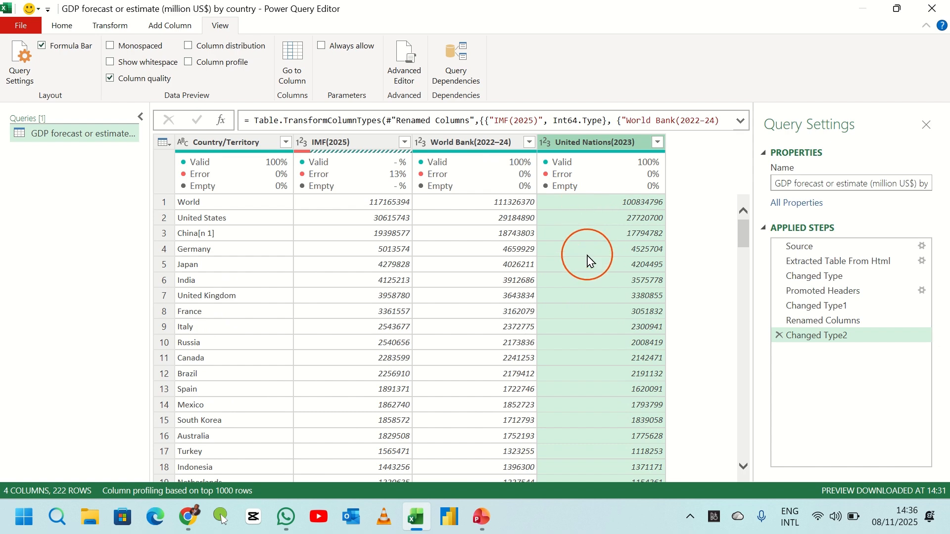
{"action": "left_click", "coordinate": [227, 143]}
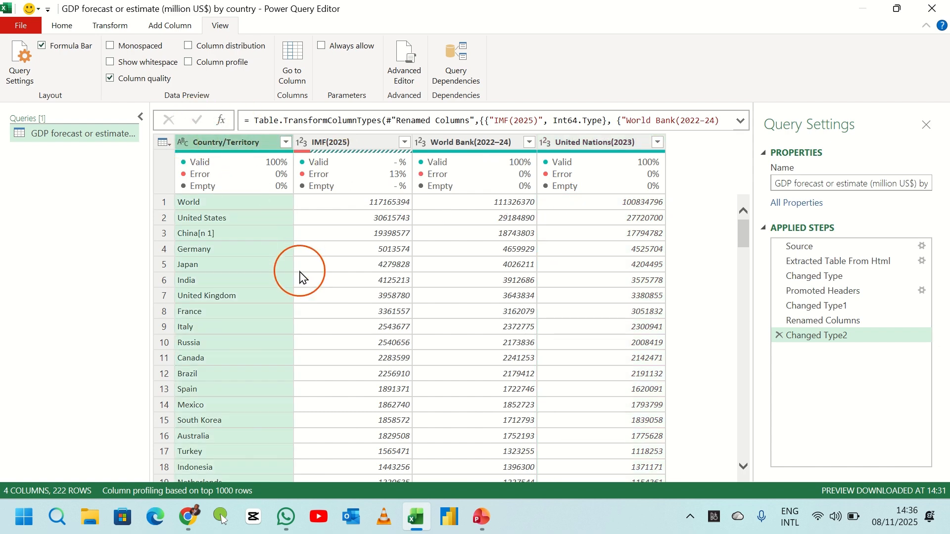
{"action": "scroll", "coordinate": [300, 275], "scroll_direction": "down", "scroll_amount": 20}
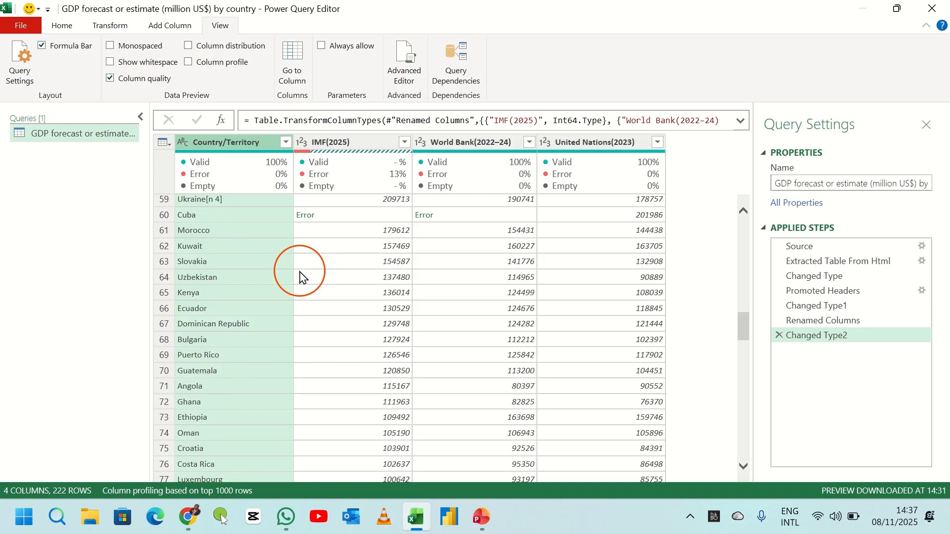
{"action": "scroll", "coordinate": [324, 322], "scroll_direction": "up", "scroll_amount": 5}
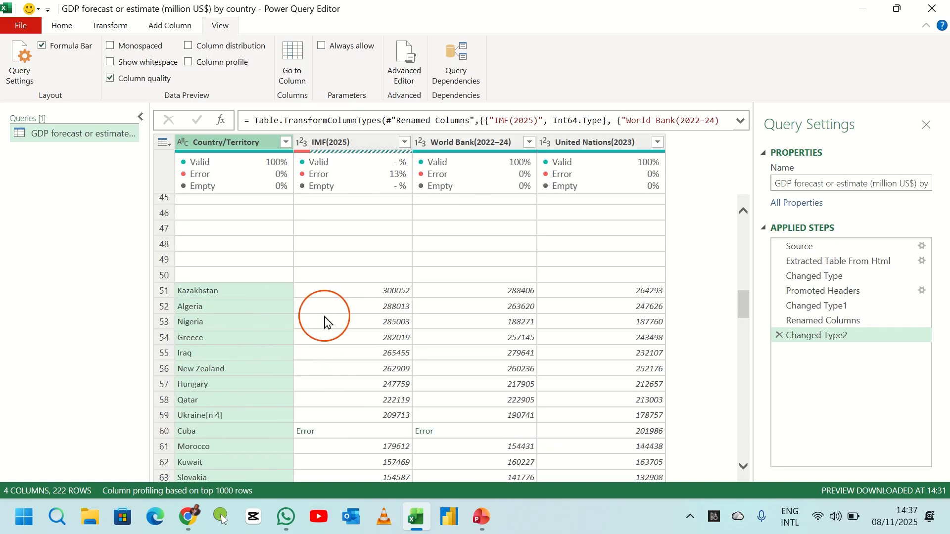
{"action": "scroll", "coordinate": [324, 297], "scroll_direction": "up", "scroll_amount": 9}
{"action": "scroll", "coordinate": [378, 206], "scroll_direction": "up", "scroll_amount": 6}
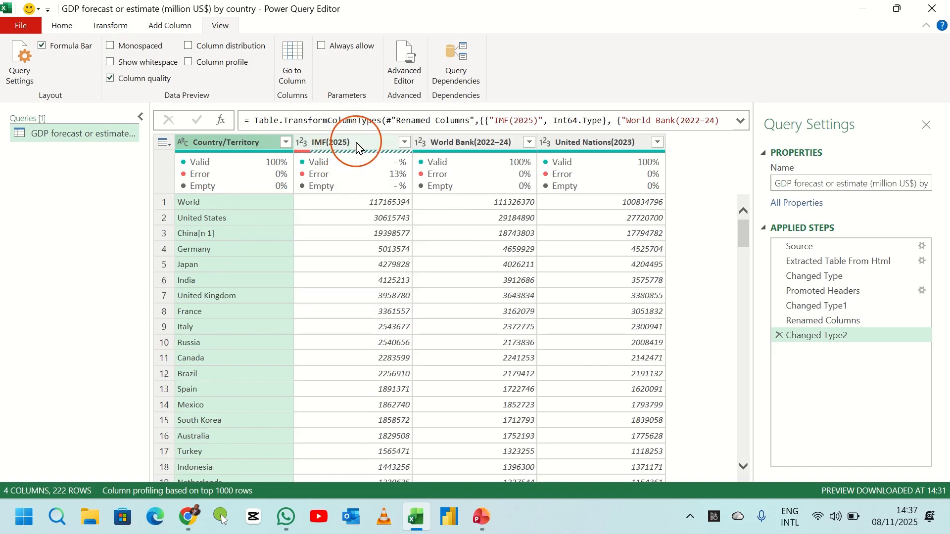
- Close and load the query as a table into the existing worksheet starting at cell A1
{"action": "left_click", "coordinate": [20, 27]}
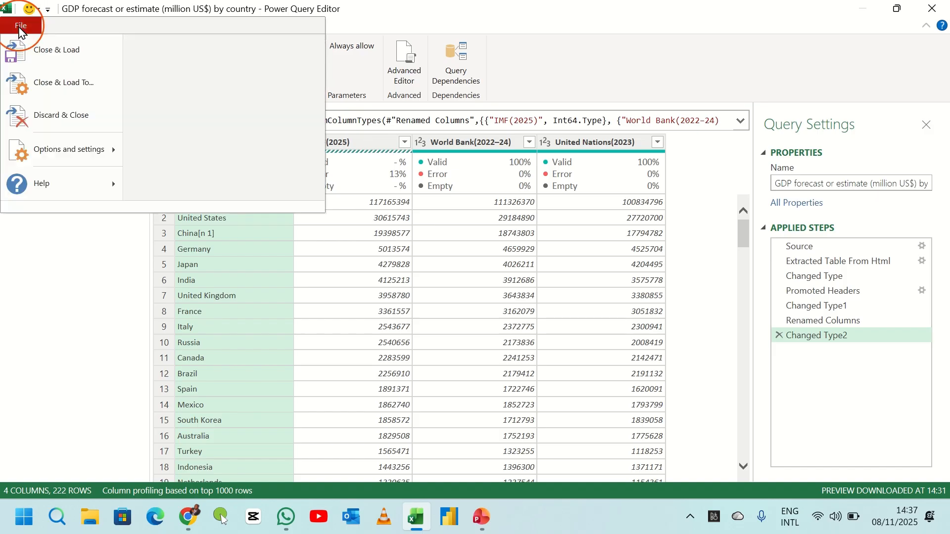
{"action": "left_click", "coordinate": [63, 82]}
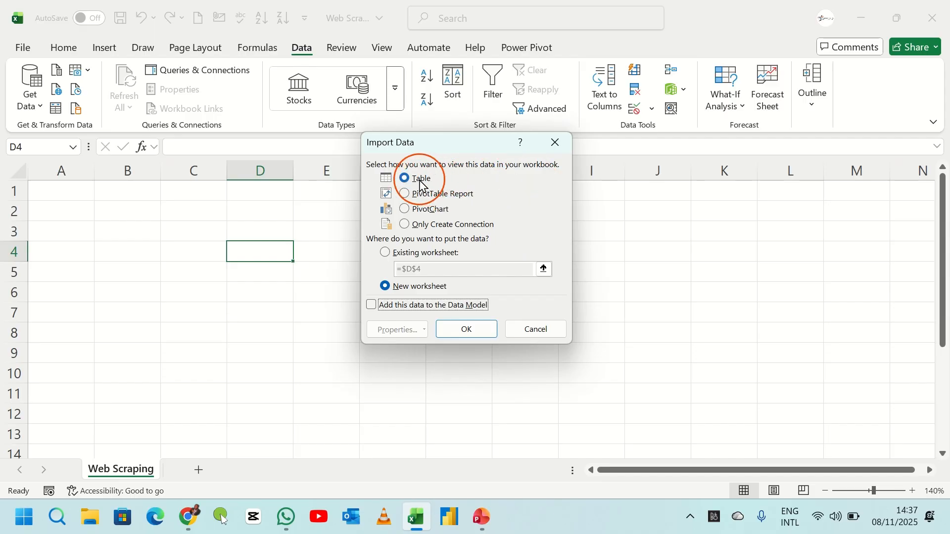
{"action": "left_click", "coordinate": [386, 255]}
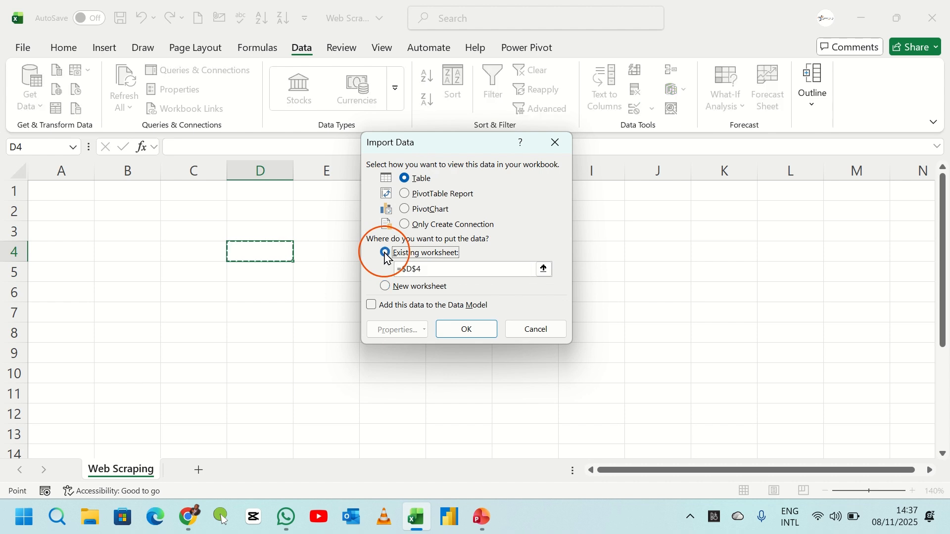
{"action": "left_click", "coordinate": [62, 193]}
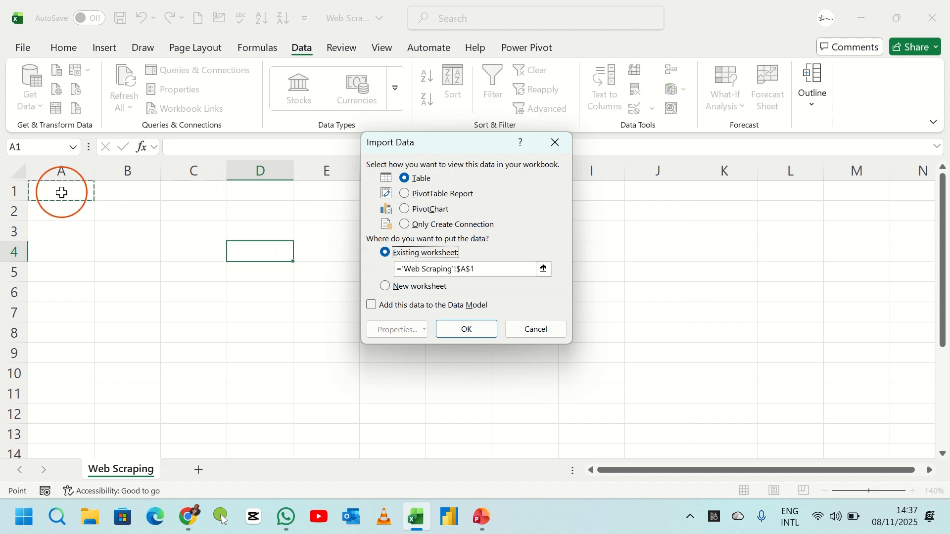
{"action": "left_click", "coordinate": [472, 332]}
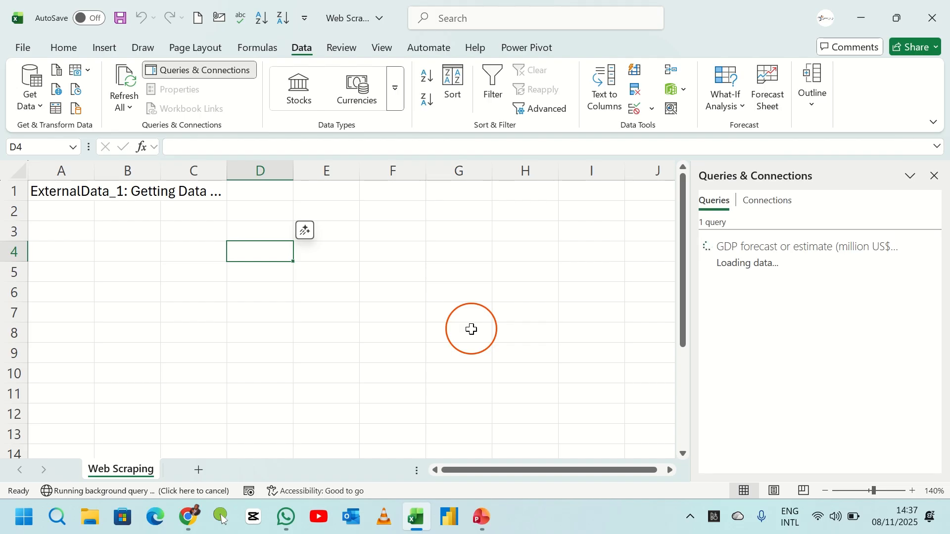
- Switch to the Wikipedia GDP page in the browser to compare the source table, and return to Excel
{"action": "mouse_move", "coordinate": [194, 514]}
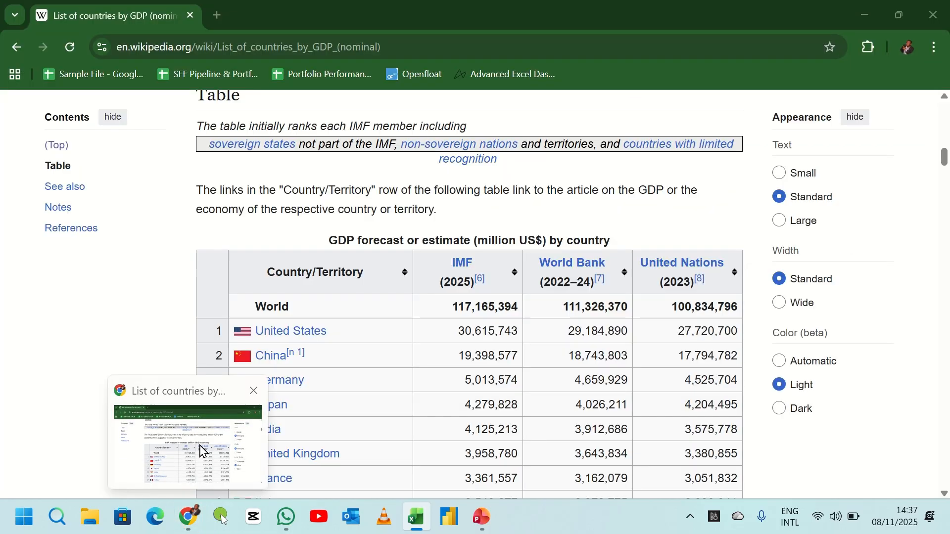
{"action": "left_click", "coordinate": [198, 443]}
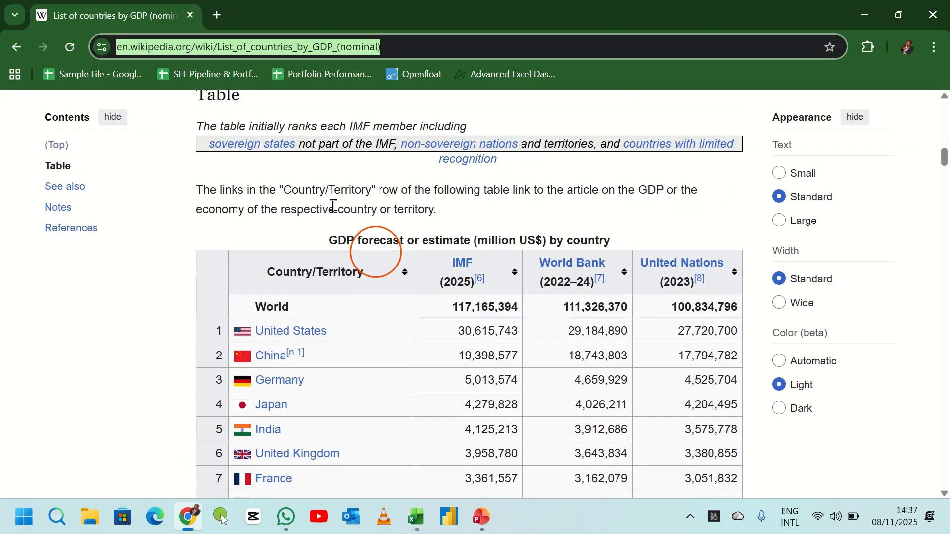
{"action": "left_click", "coordinate": [170, 233]}
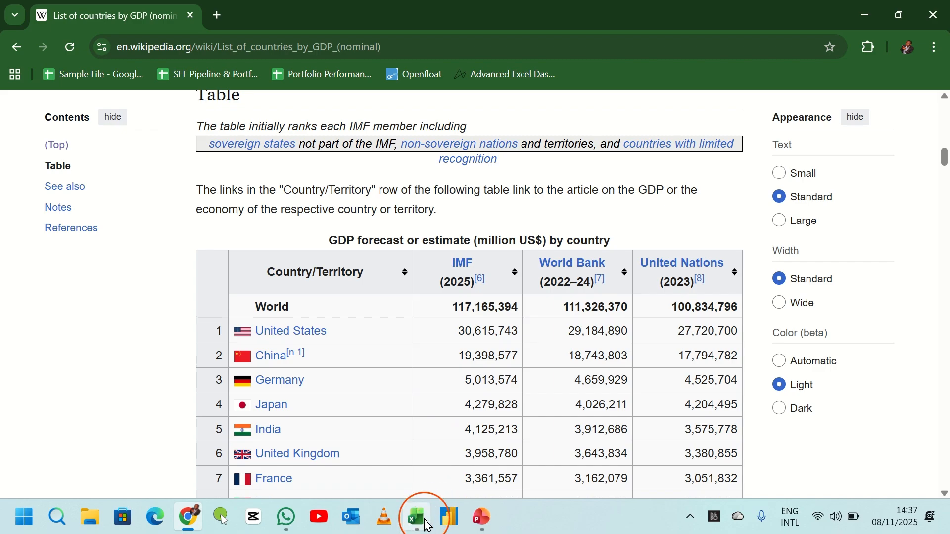
{"action": "left_click", "coordinate": [427, 523]}
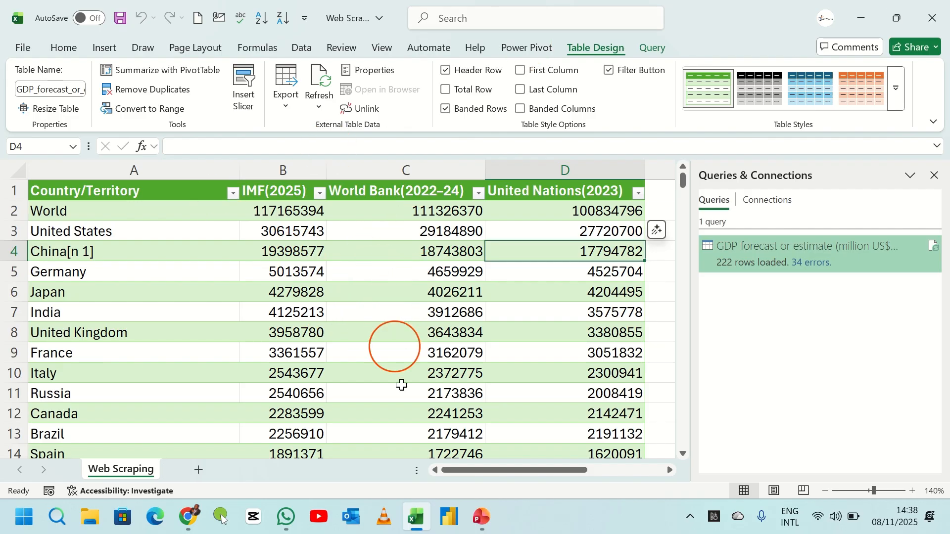
- Scroll through the loaded GDP table in the worksheet to review the imported rows
{"action": "left_click", "coordinate": [403, 292]}
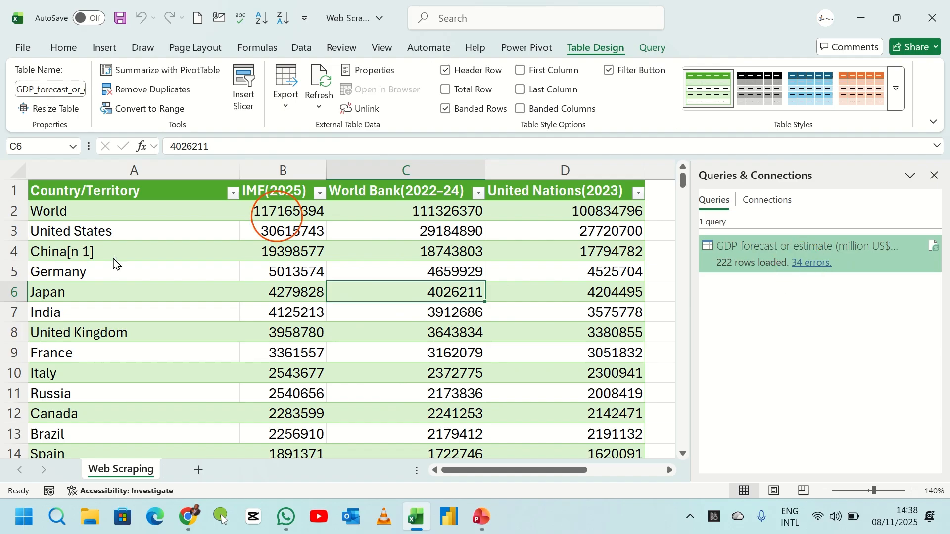
{"action": "scroll", "coordinate": [160, 307], "scroll_direction": "down", "scroll_amount": 2}
{"action": "scroll", "coordinate": [160, 307], "scroll_direction": "down", "scroll_amount": 20}
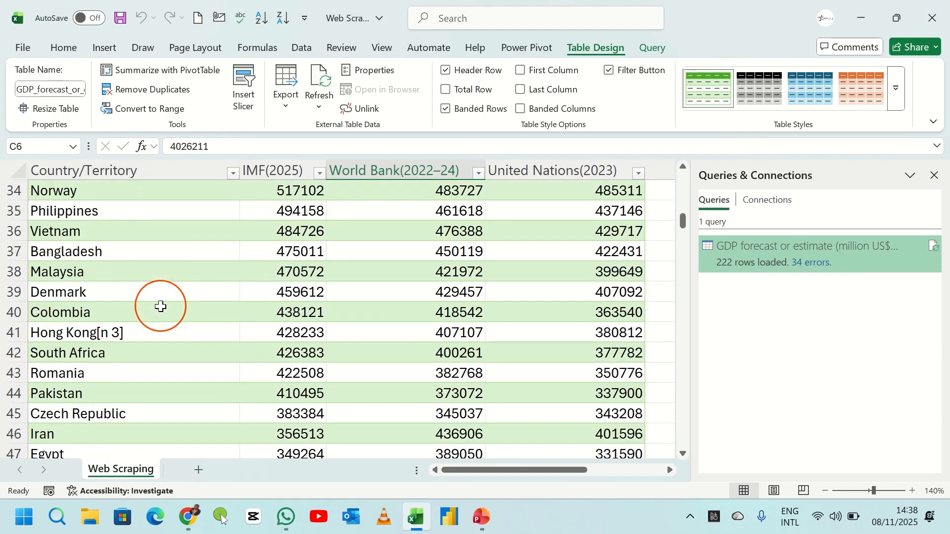
{"action": "scroll", "coordinate": [161, 306], "scroll_direction": "down", "scroll_amount": 20}
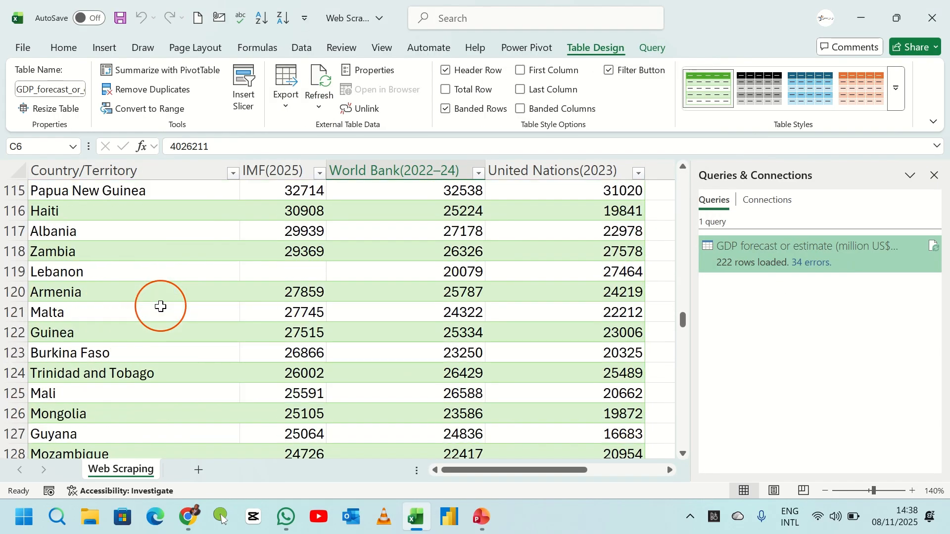
{"action": "scroll", "coordinate": [160, 306], "scroll_direction": "down", "scroll_amount": 17}
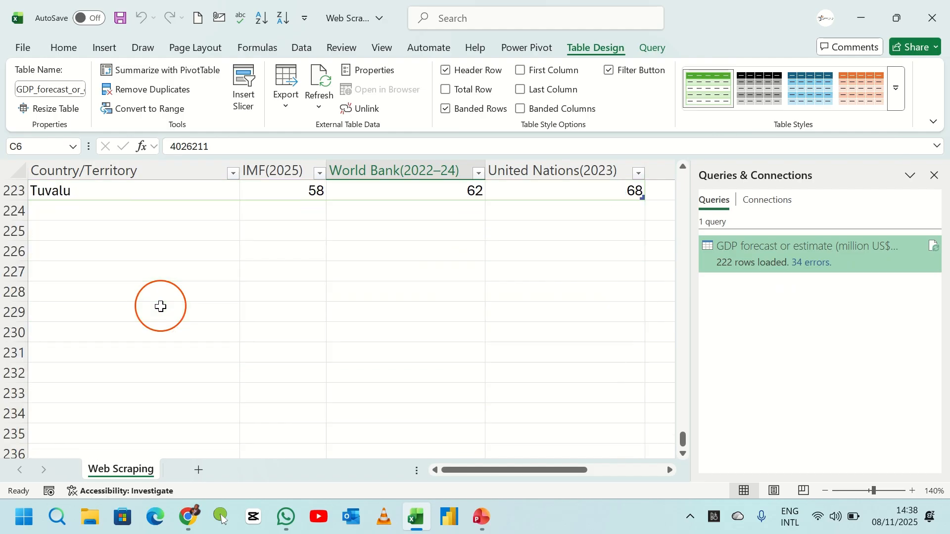
{"action": "scroll", "coordinate": [160, 306], "scroll_direction": "up", "scroll_amount": 20}
{"action": "scroll", "coordinate": [160, 306], "scroll_direction": "up", "scroll_amount": 20}
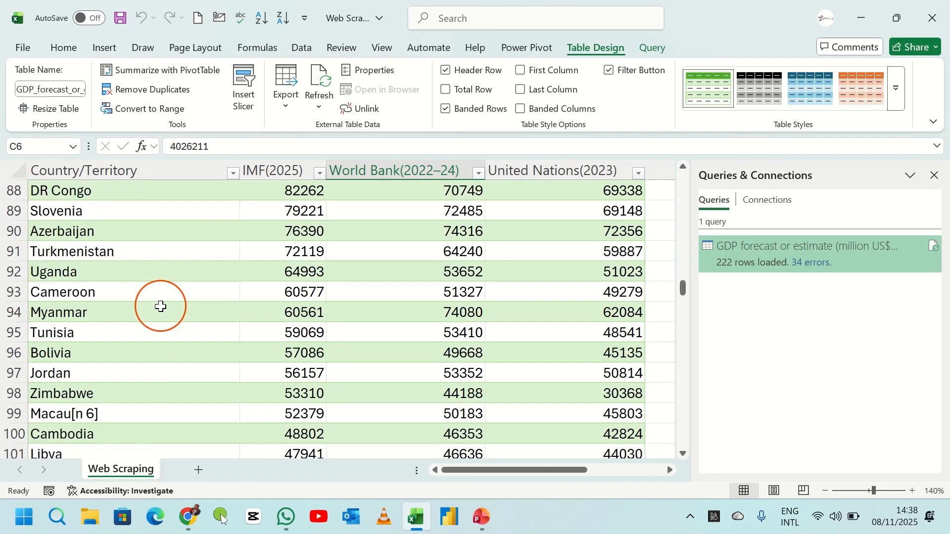
{"action": "scroll", "coordinate": [160, 307], "scroll_direction": "up", "scroll_amount": 6}
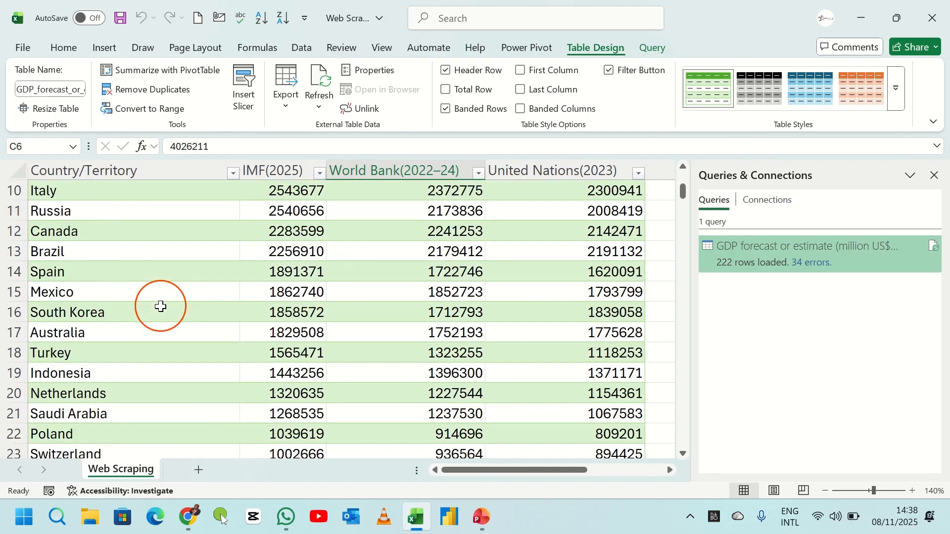
{"action": "scroll", "coordinate": [161, 306], "scroll_direction": "up", "scroll_amount": 3}
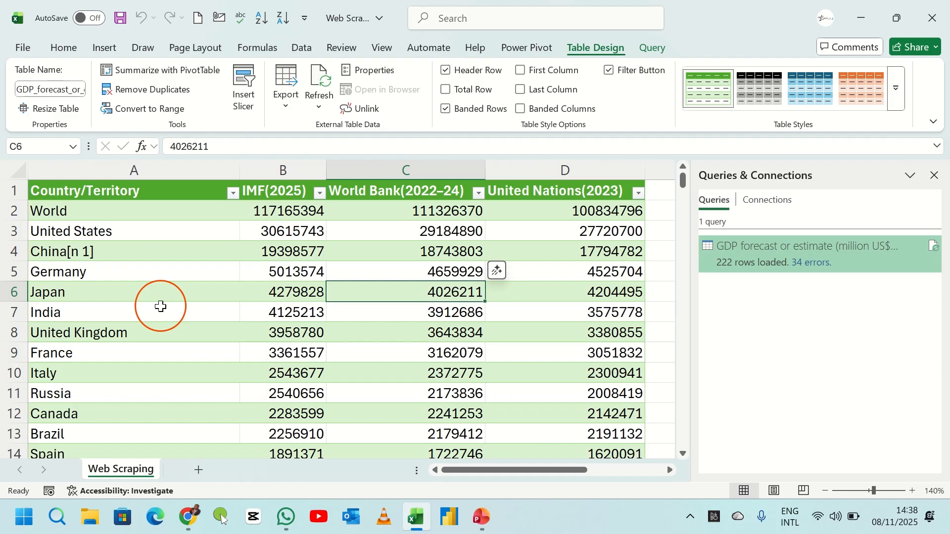